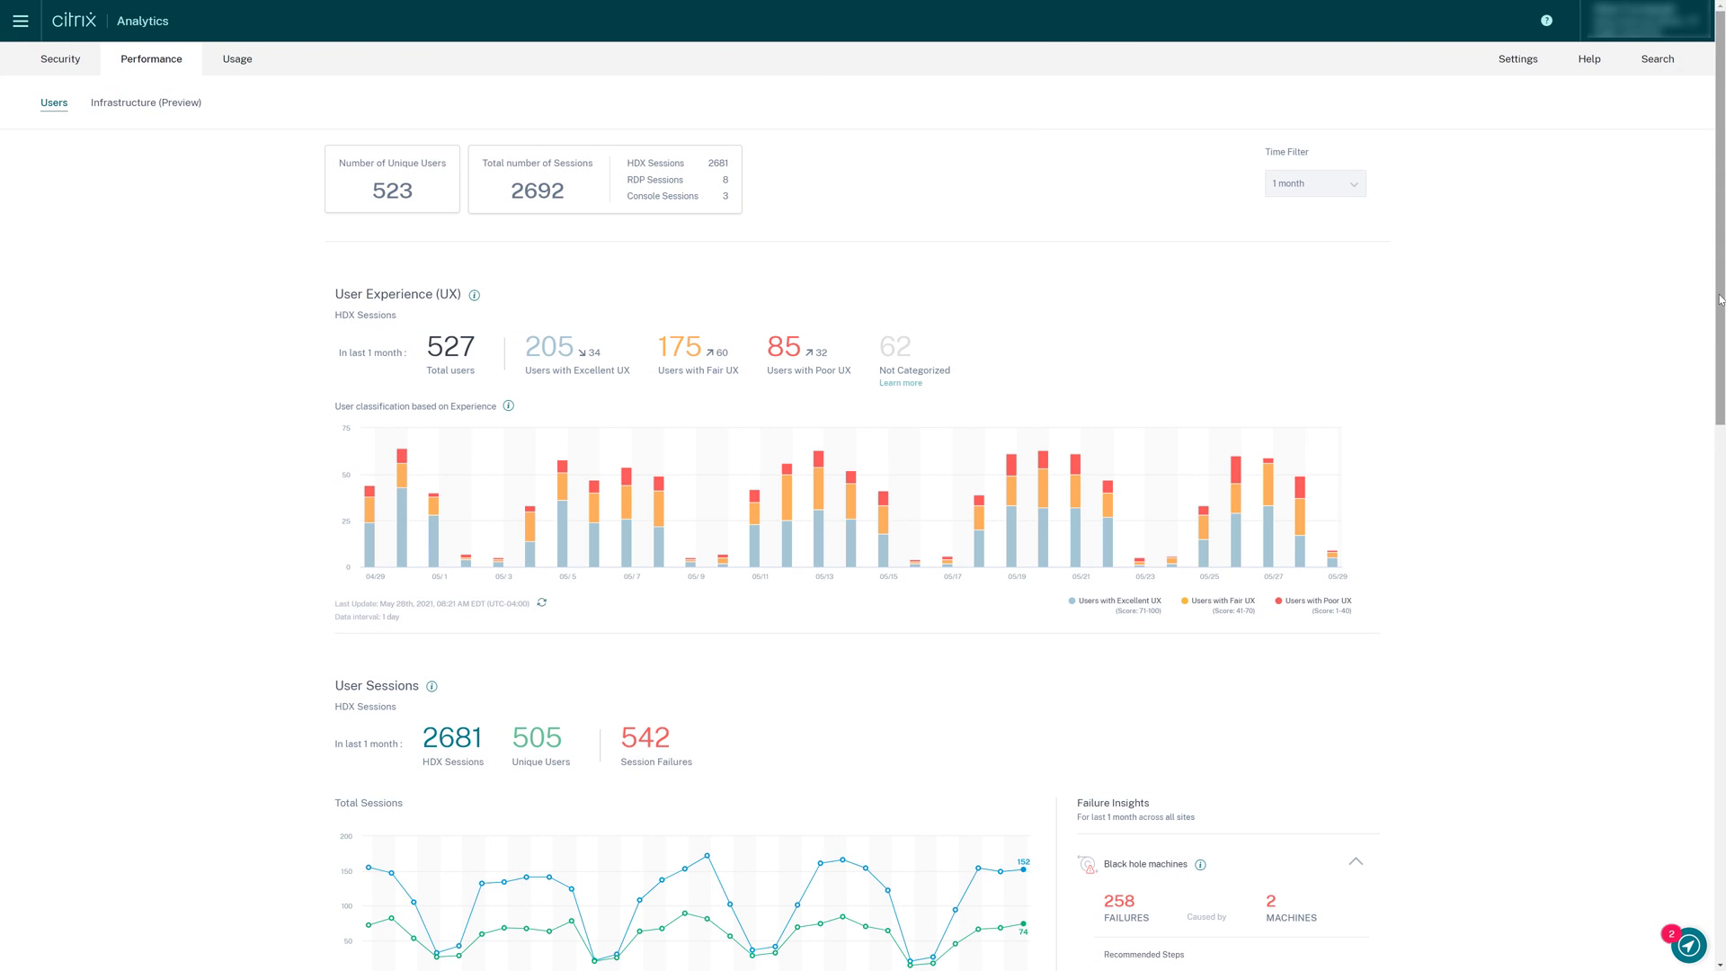
# Go to Settings > Data Sources > Performance and open the Monitoring card's StoreFront deployments details.
pyautogui.moveTo(1720, 299); pyautogui.dragTo(1722, 526)
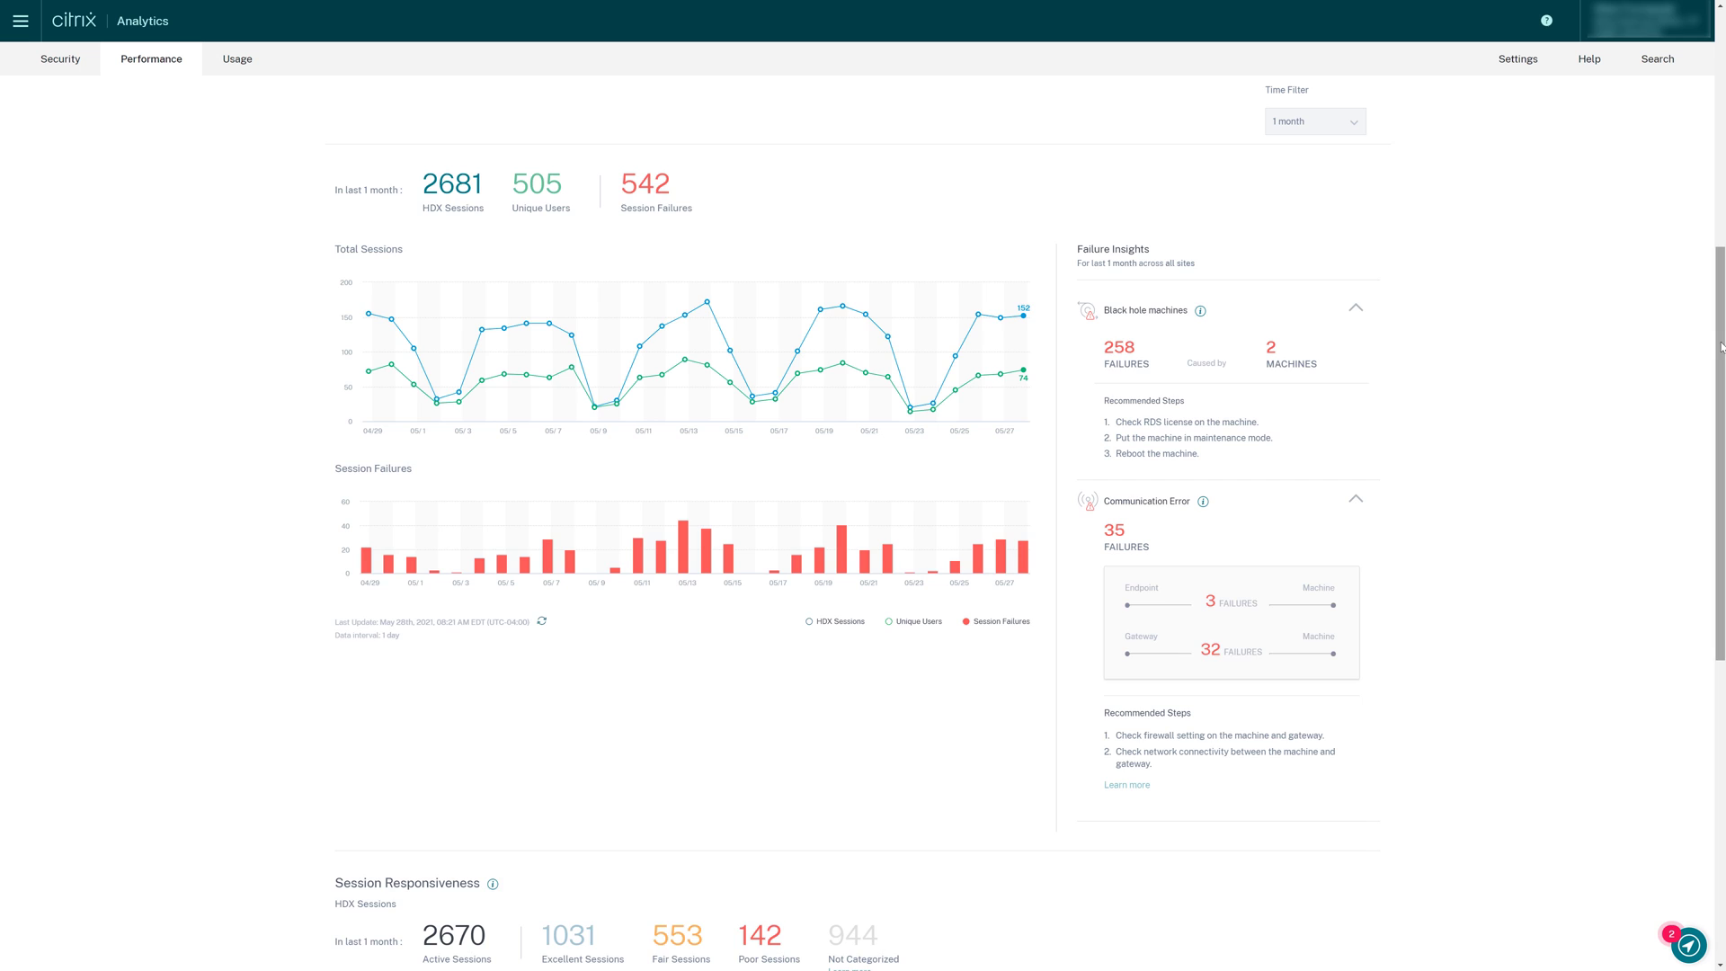
pyautogui.moveTo(1722, 346); pyautogui.dragTo(1722, 489)
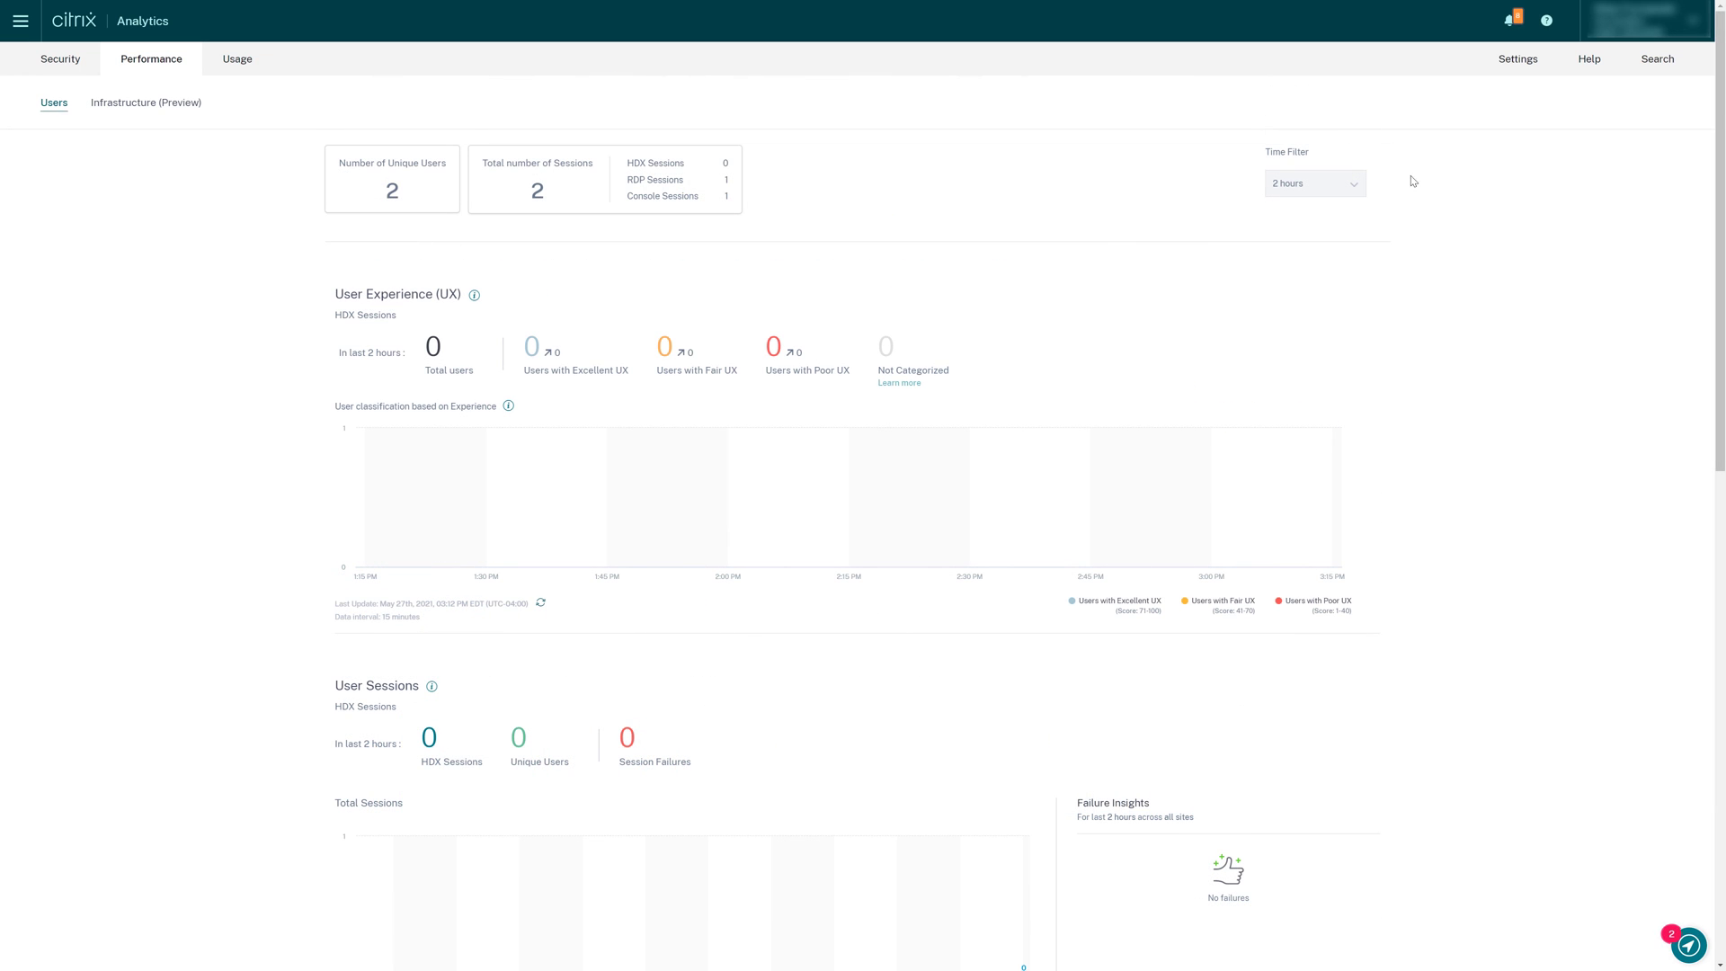
pyautogui.click(1543, 71)
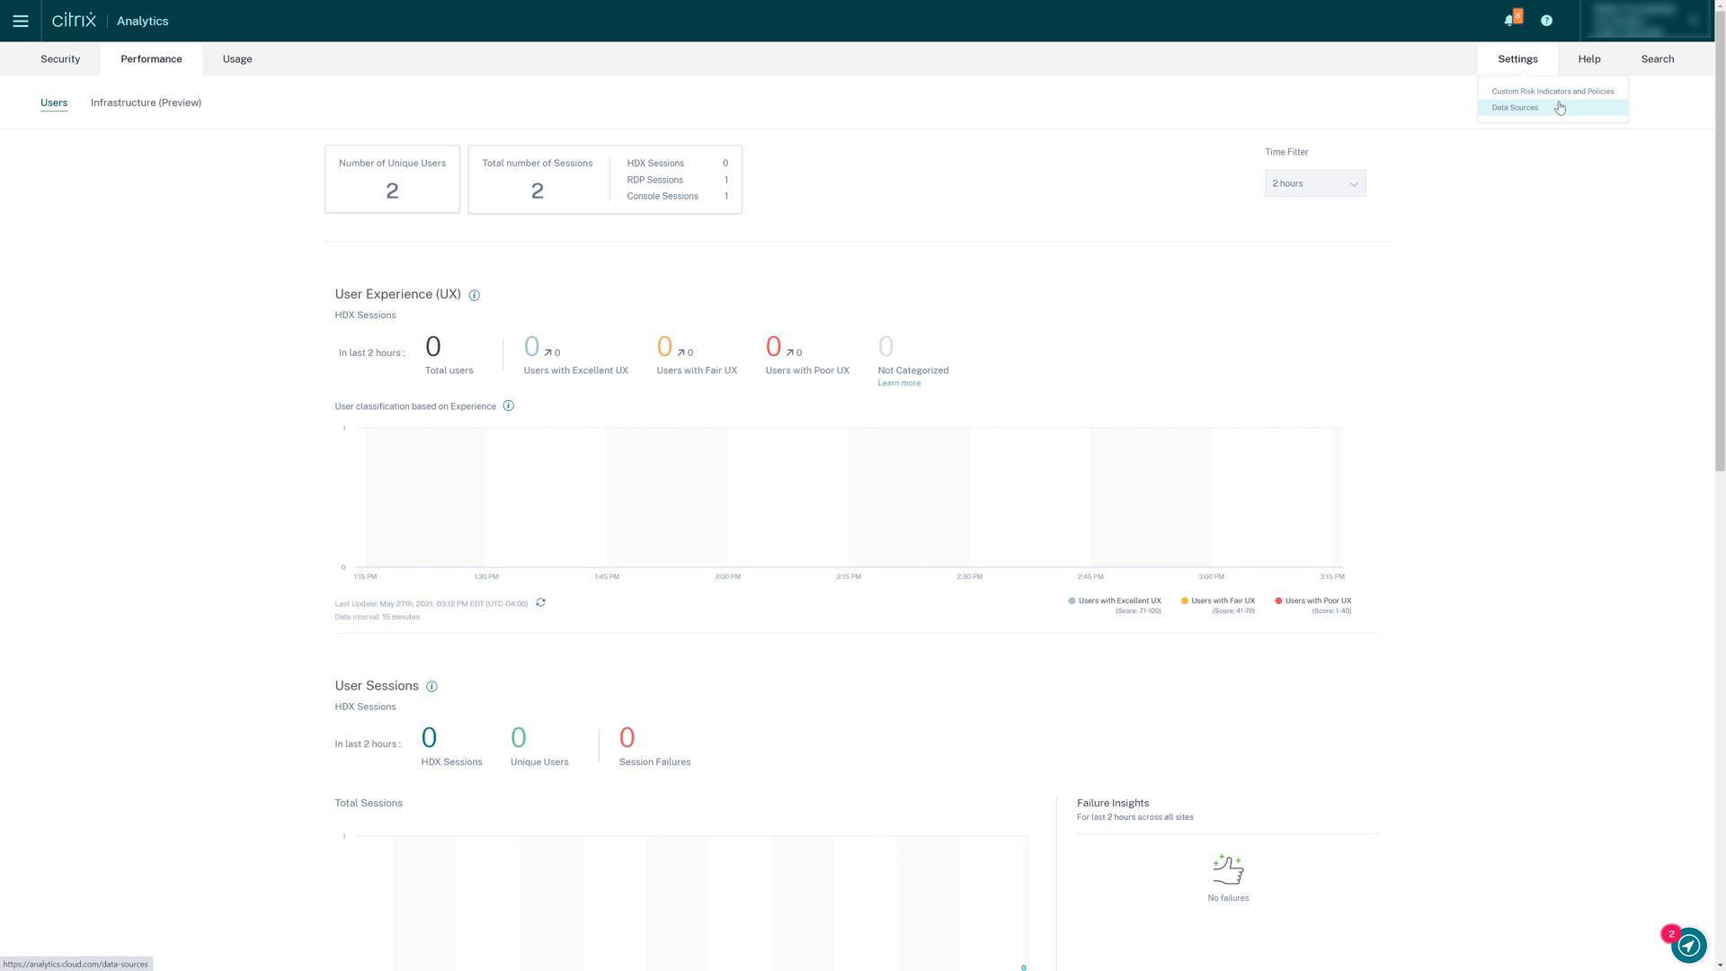
pyautogui.click(1560, 107)
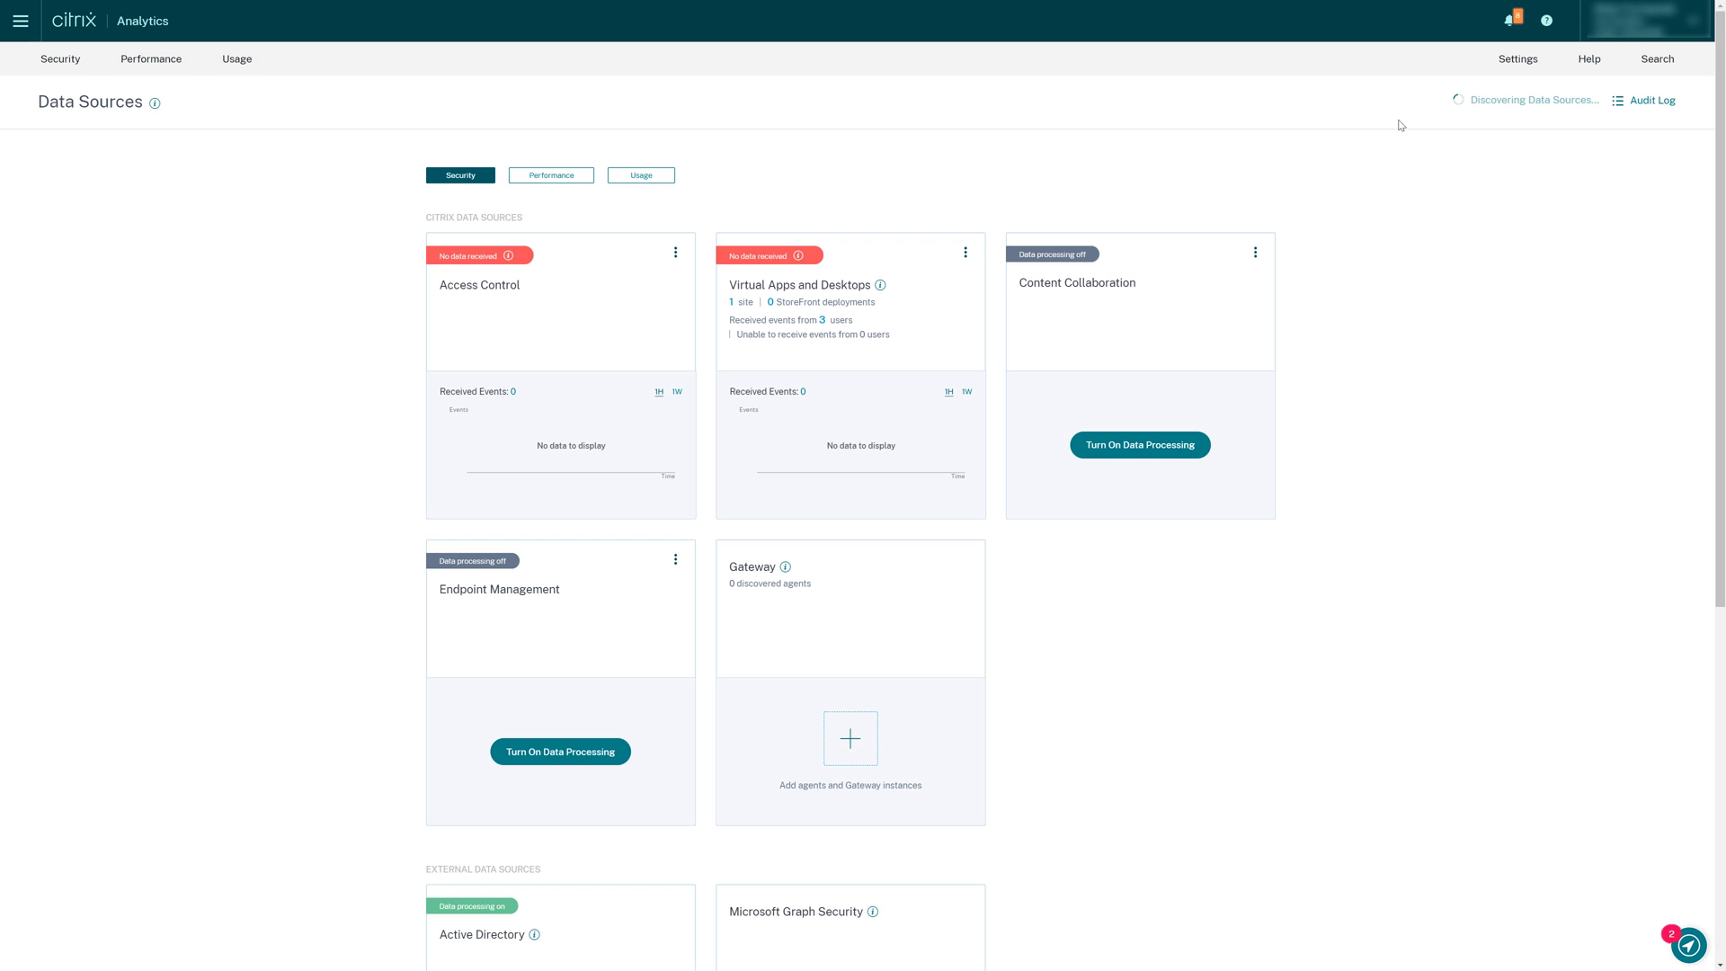
pyautogui.click(578, 175)
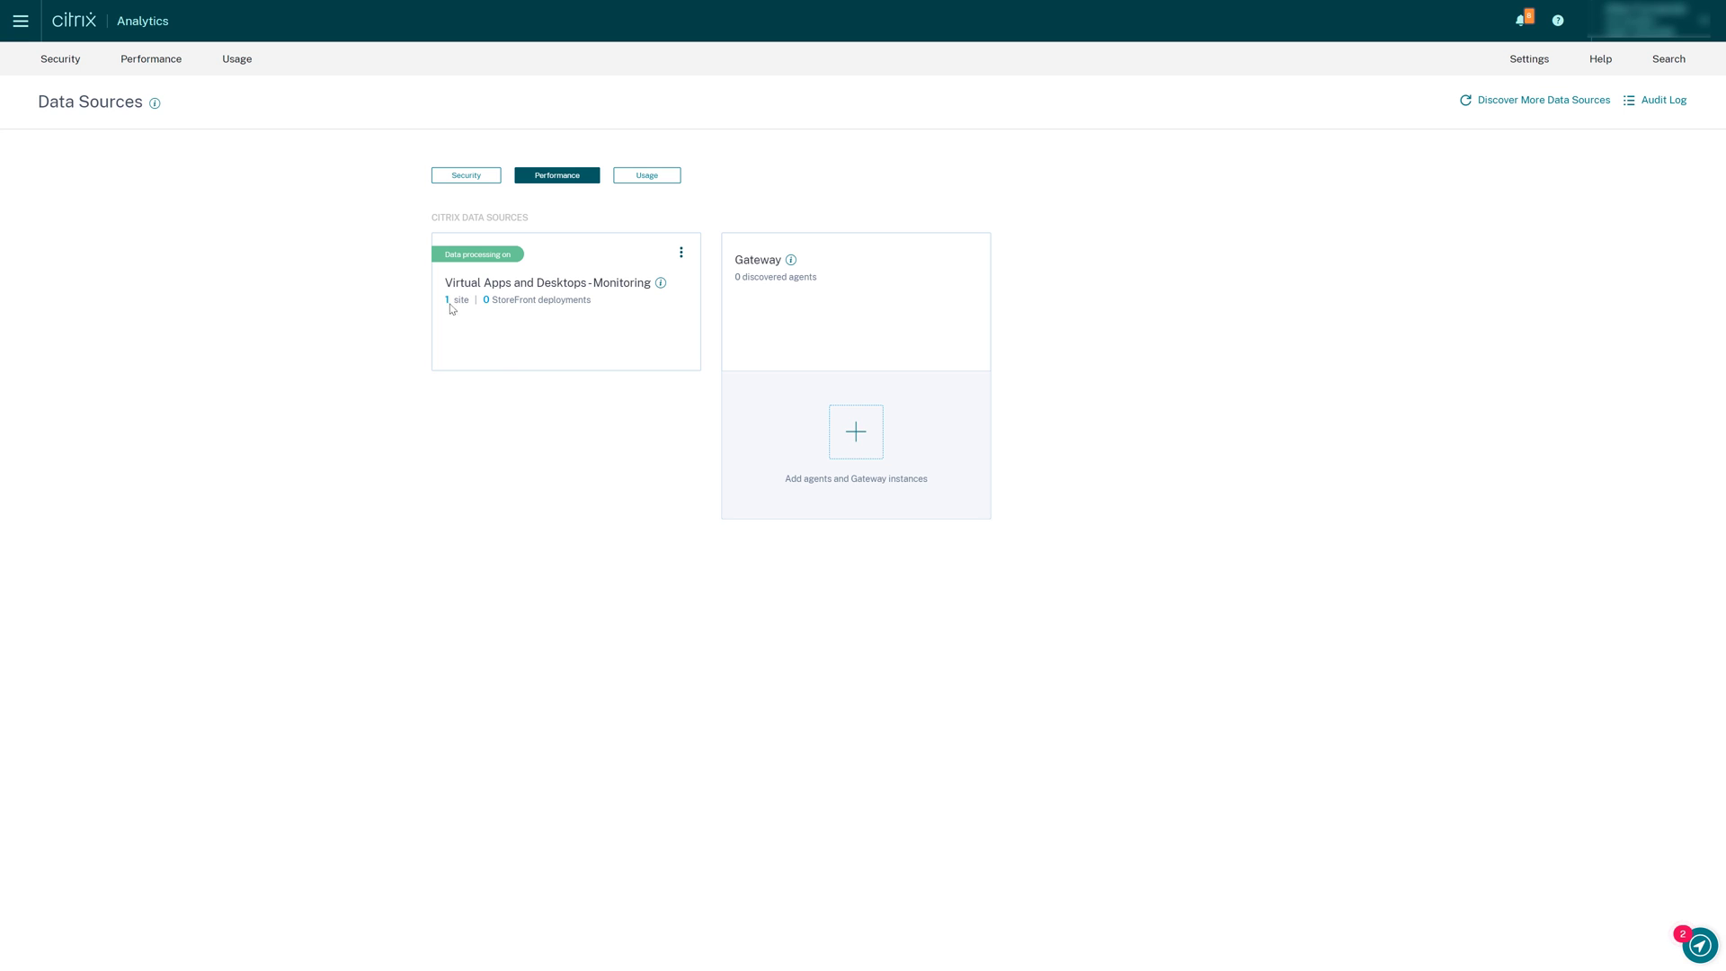
pyautogui.click(489, 306)
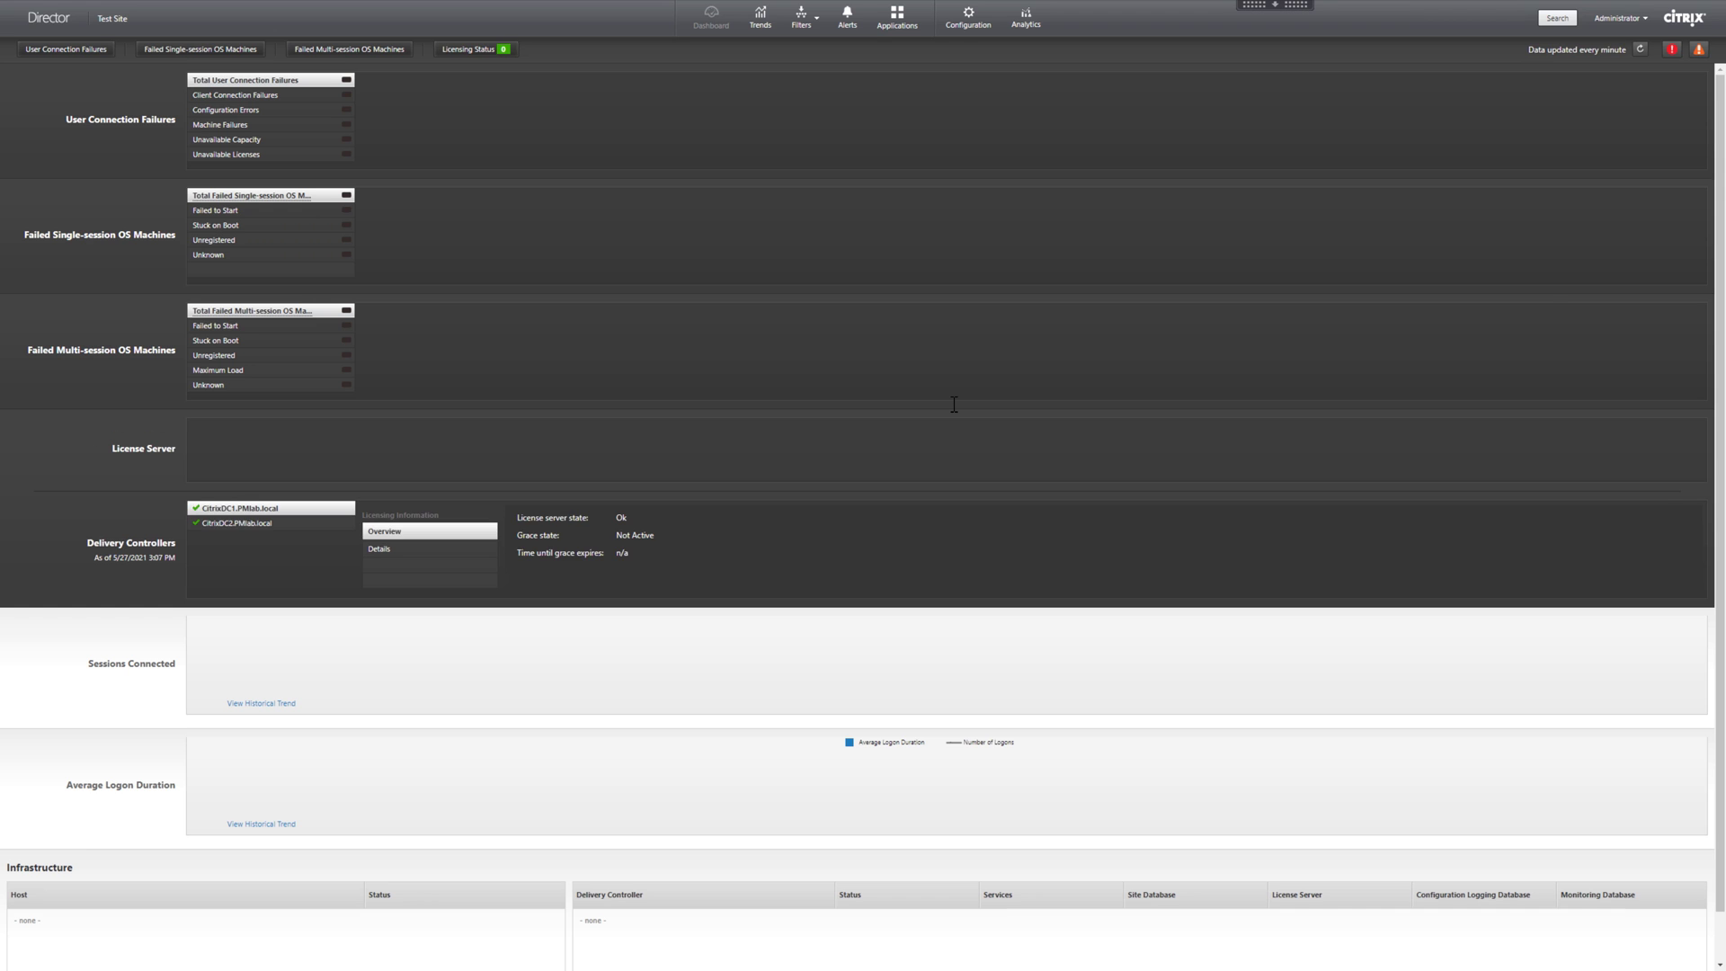
# Scroll the Director dashboard down to the Infrastructure section showing both Delivery Controllers.
pyautogui.scroll(-4, 954, 404)
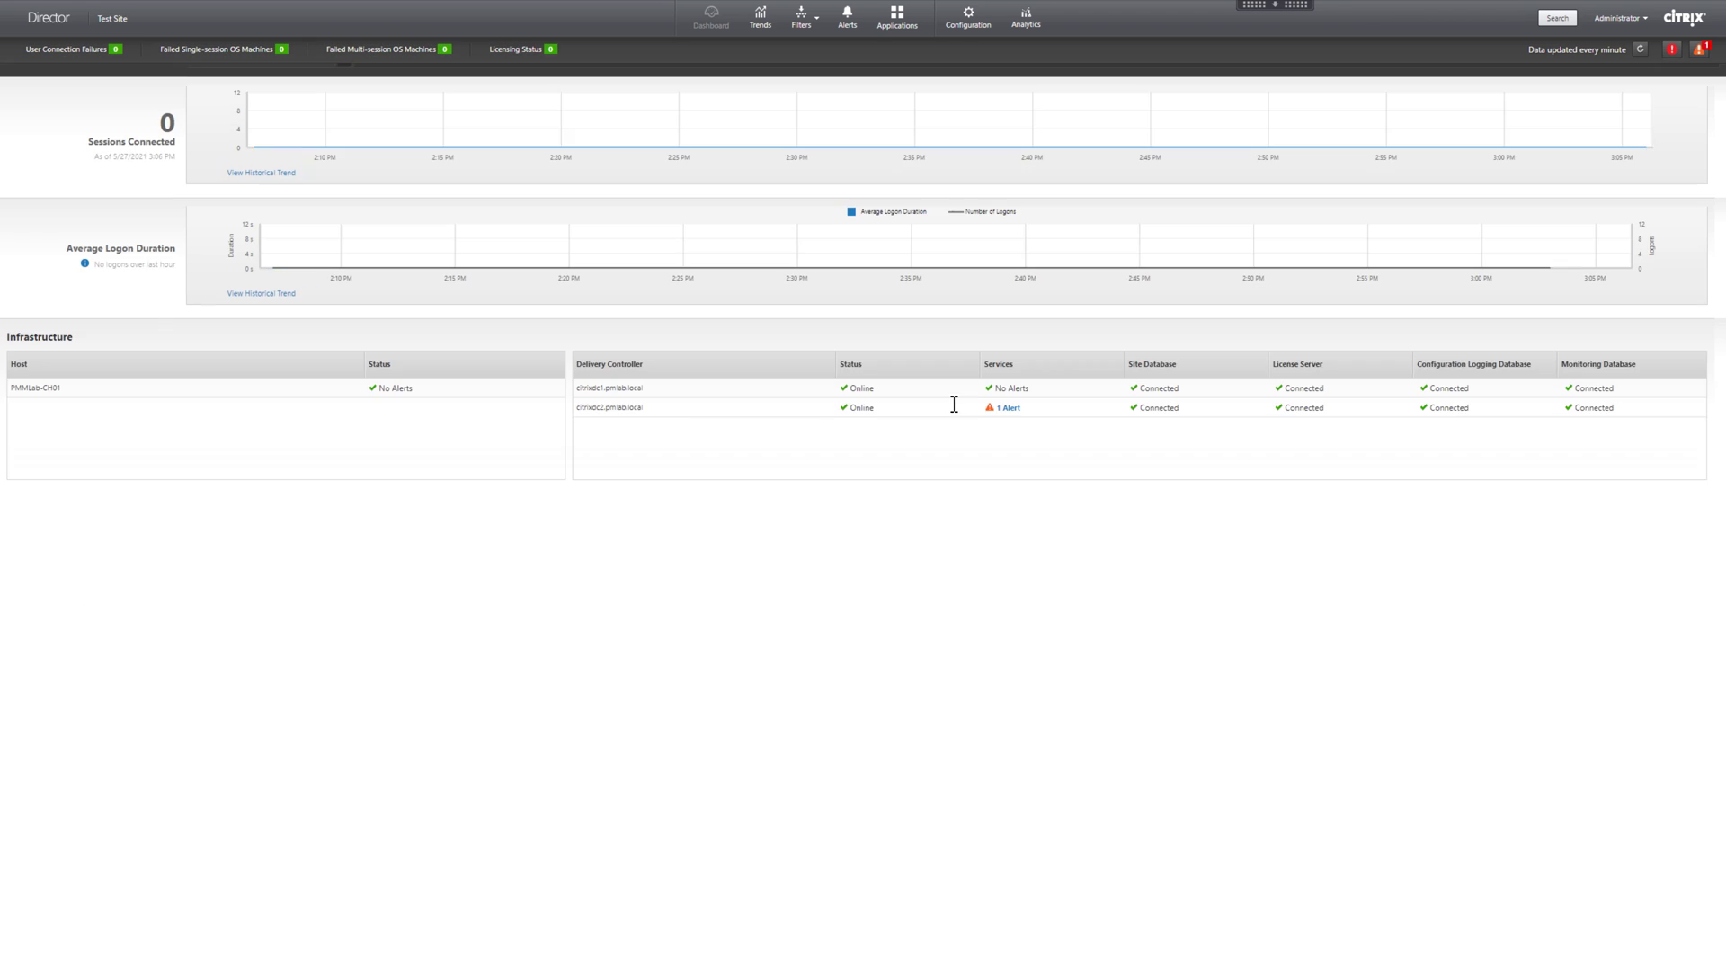
pyautogui.scroll(-1, 954, 404)
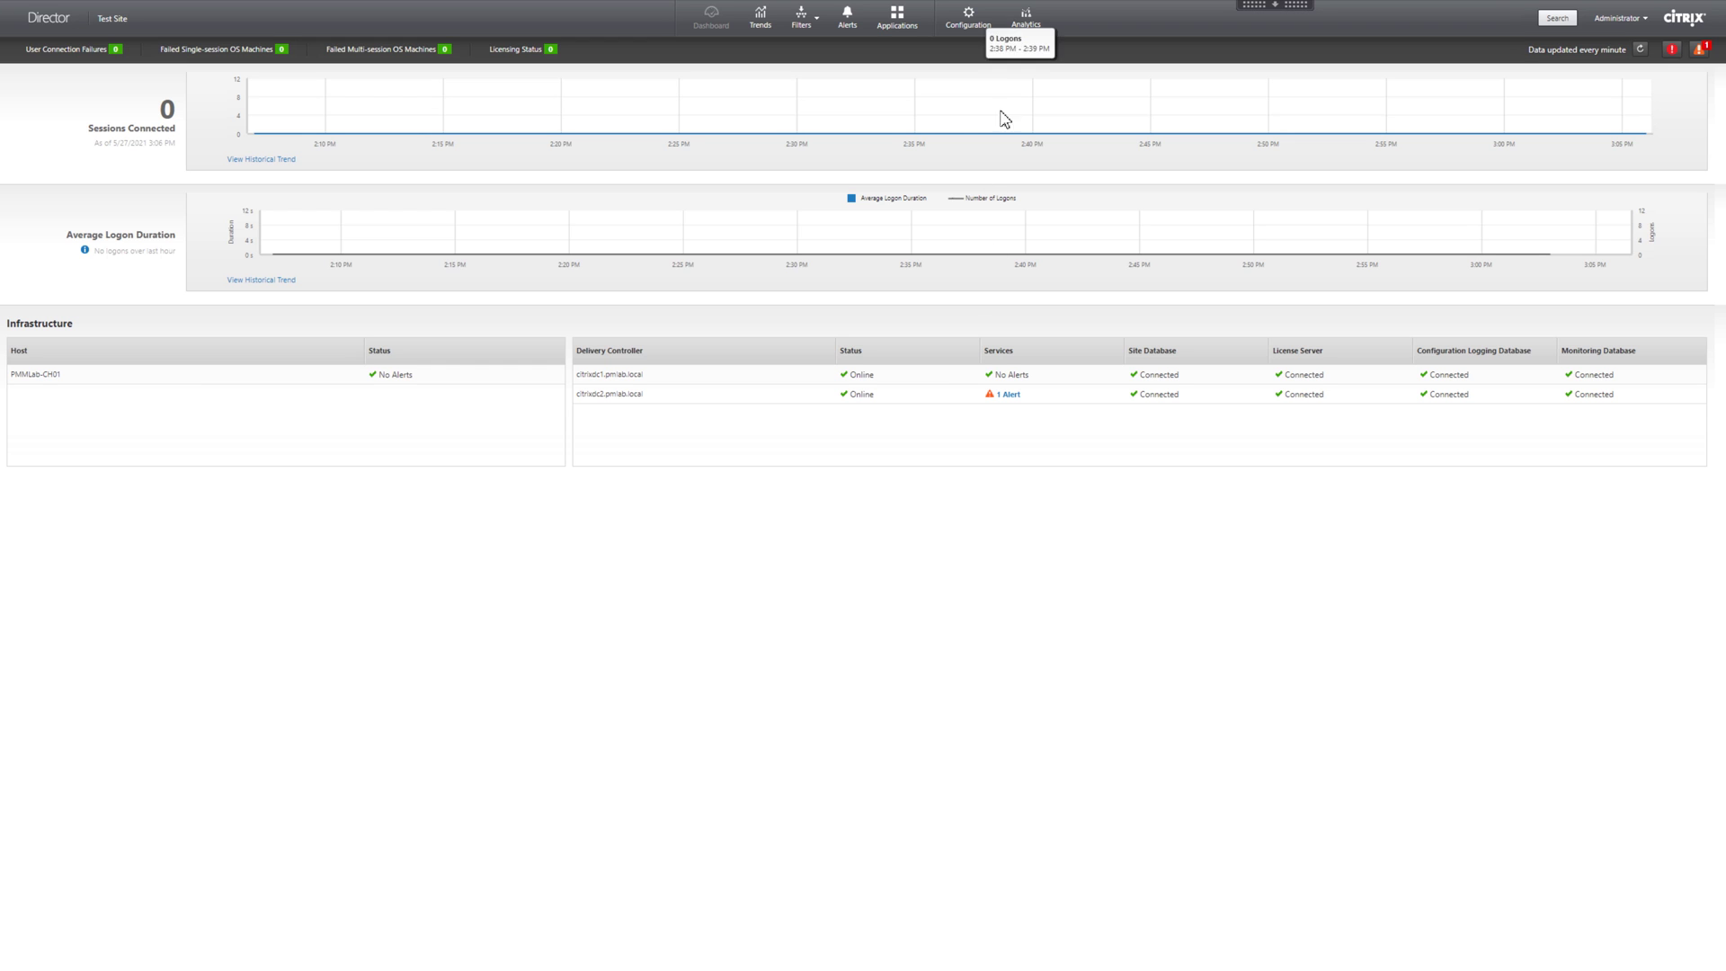
# Accept the Analytics terms, connect Test Site, and copy its registration code.
pyautogui.click(1026, 20)
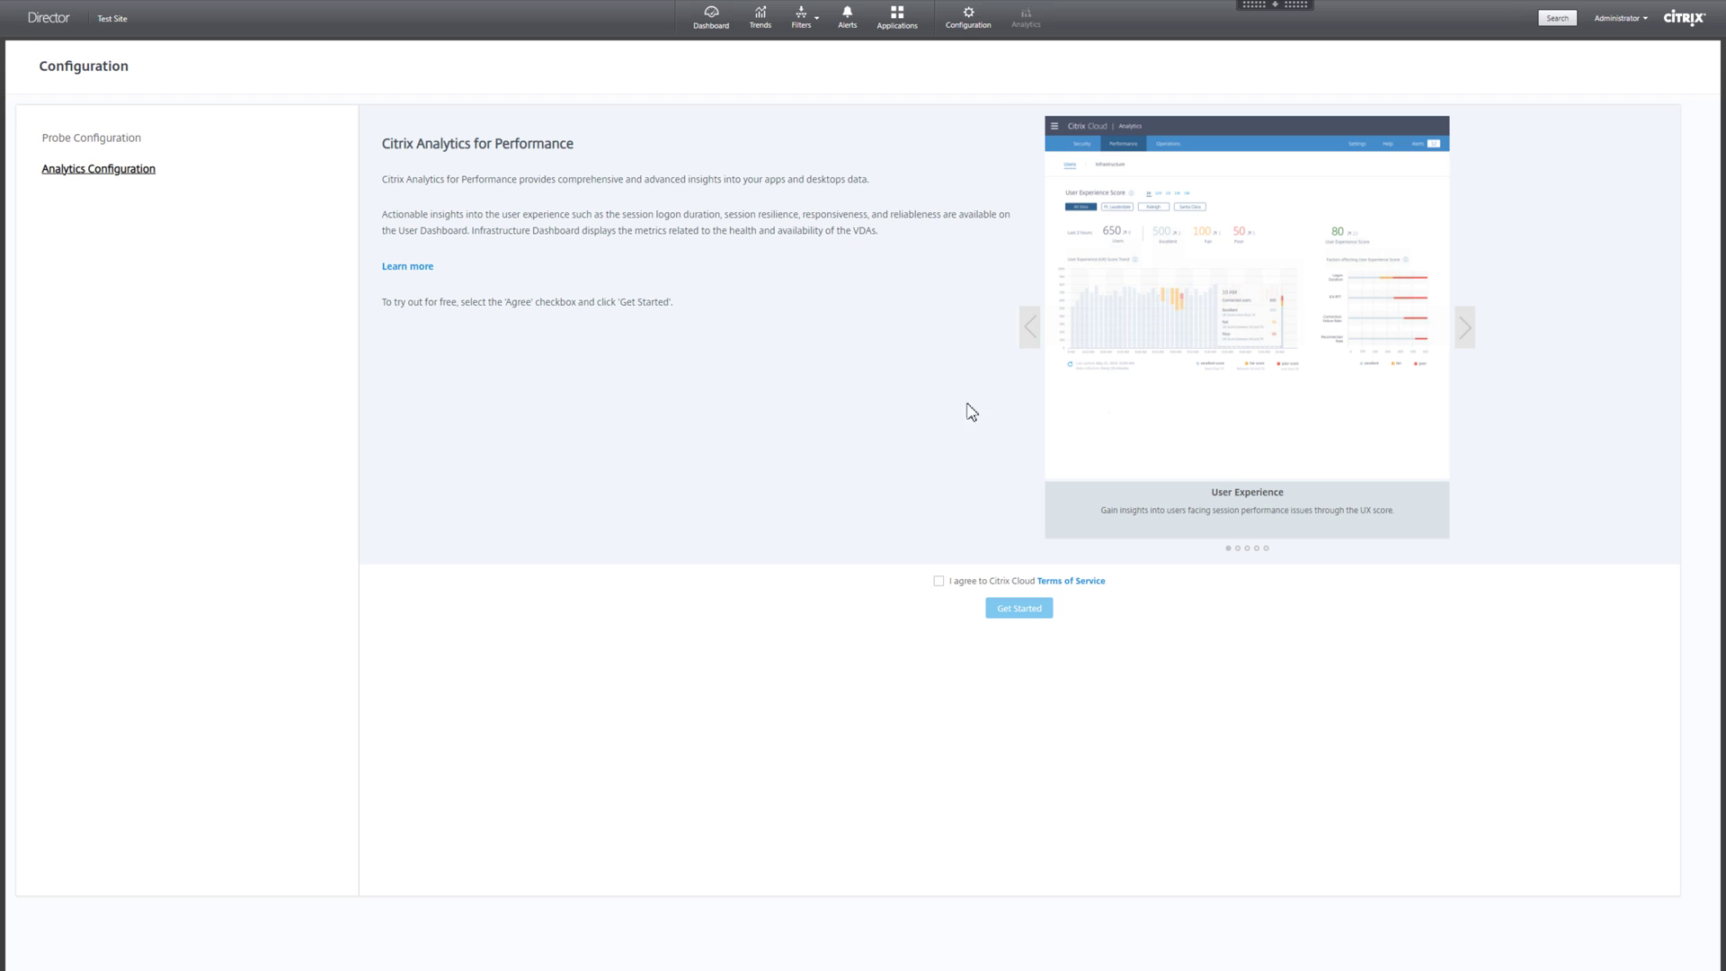
pyautogui.click(939, 583)
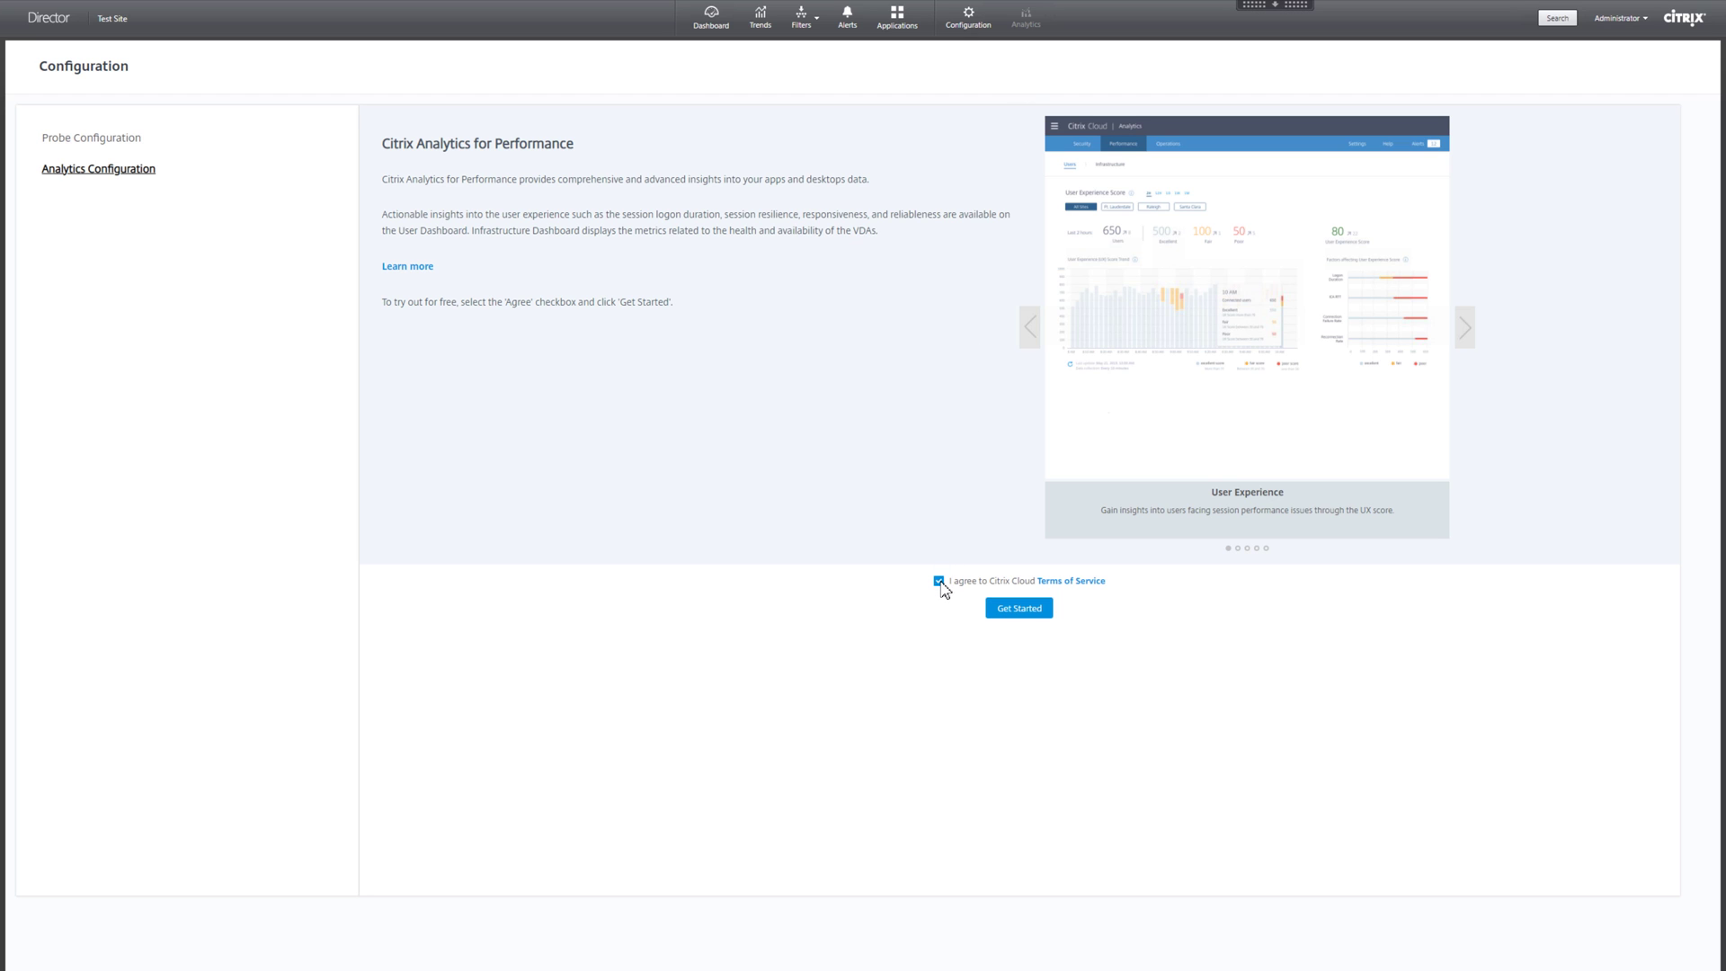
pyautogui.click(1045, 616)
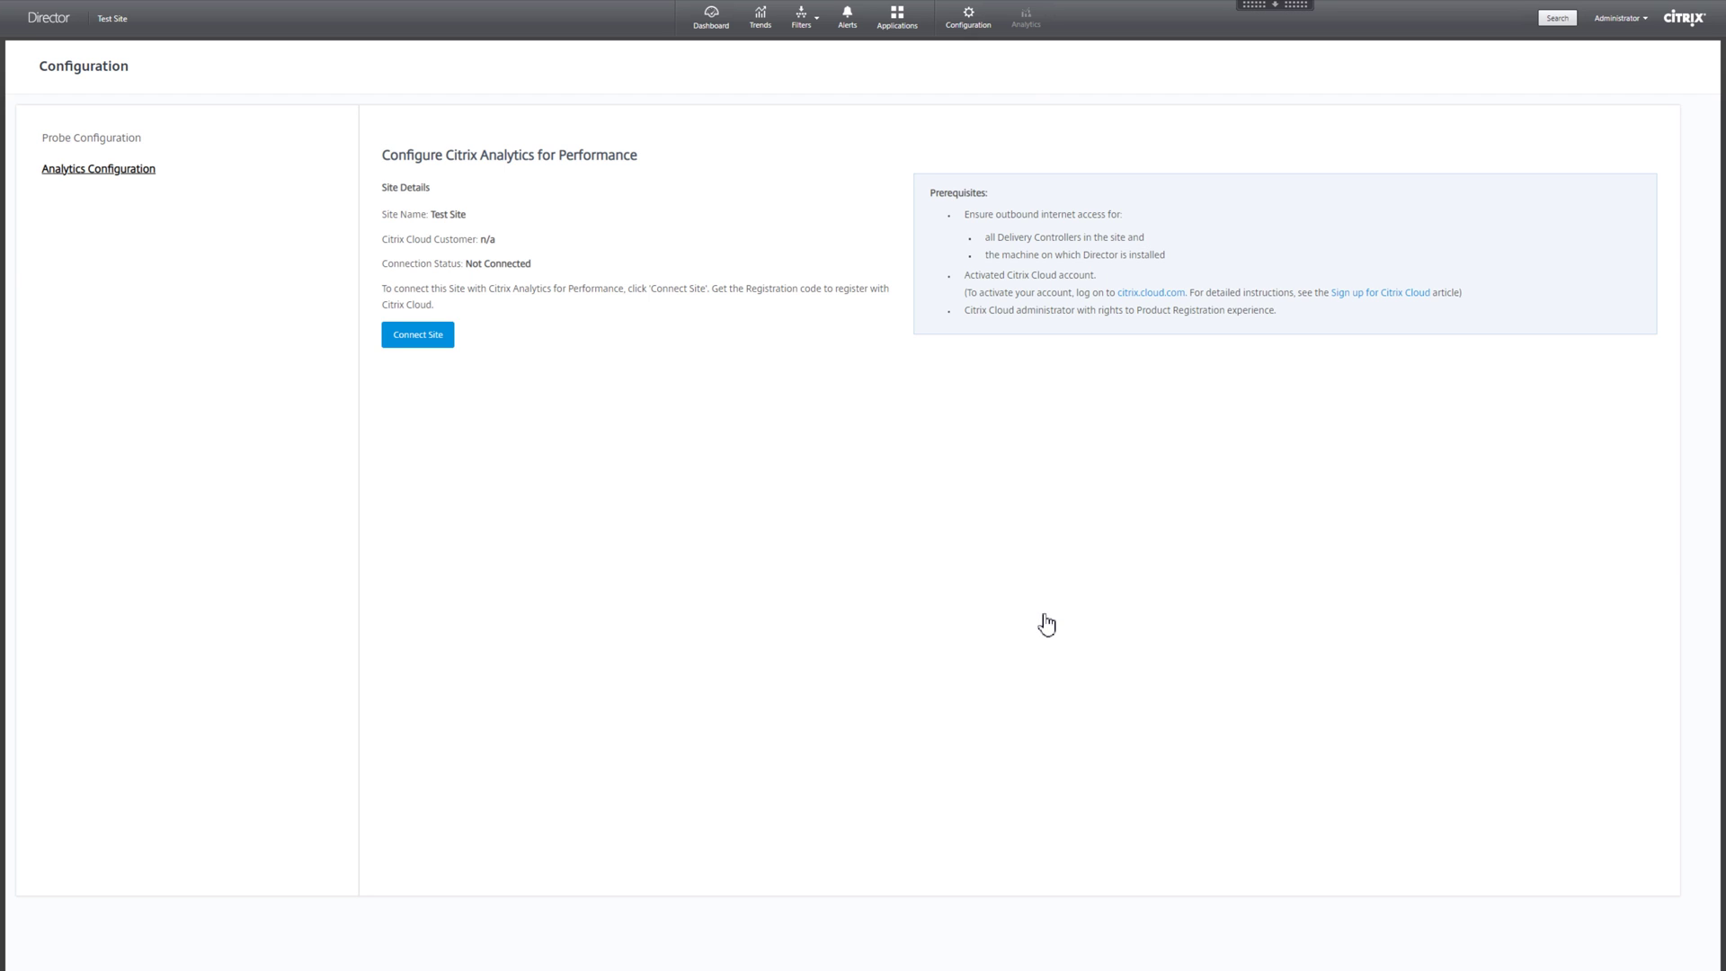
pyautogui.click(434, 354)
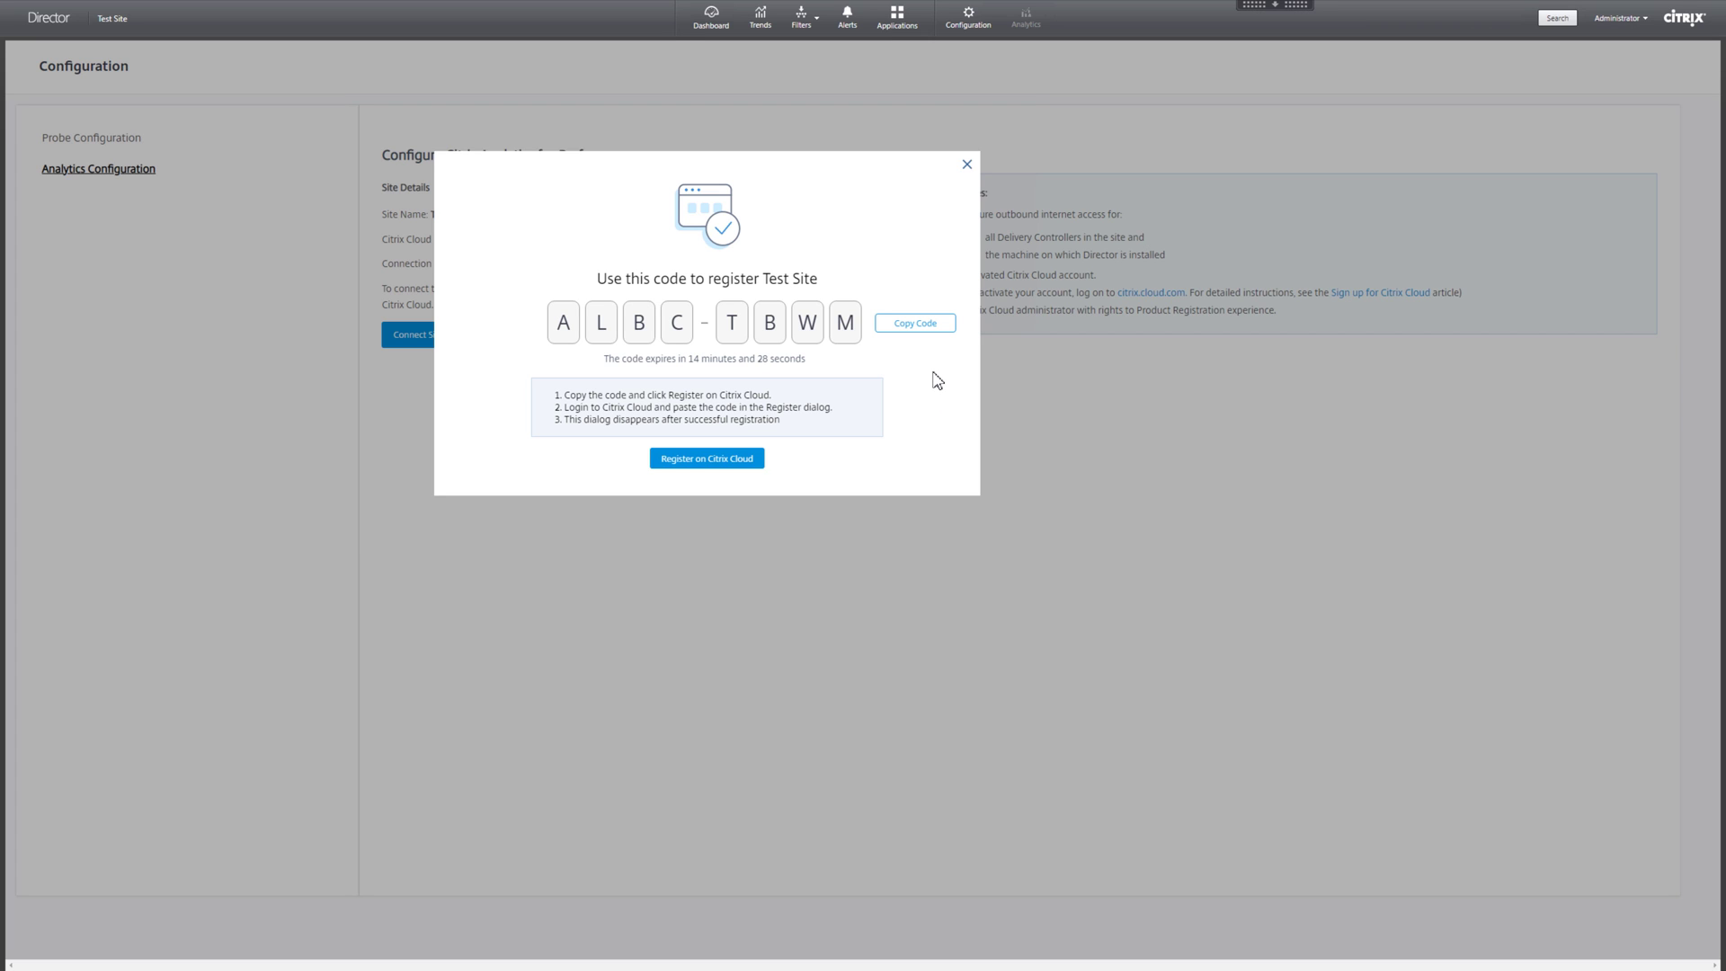
pyautogui.click(934, 334)
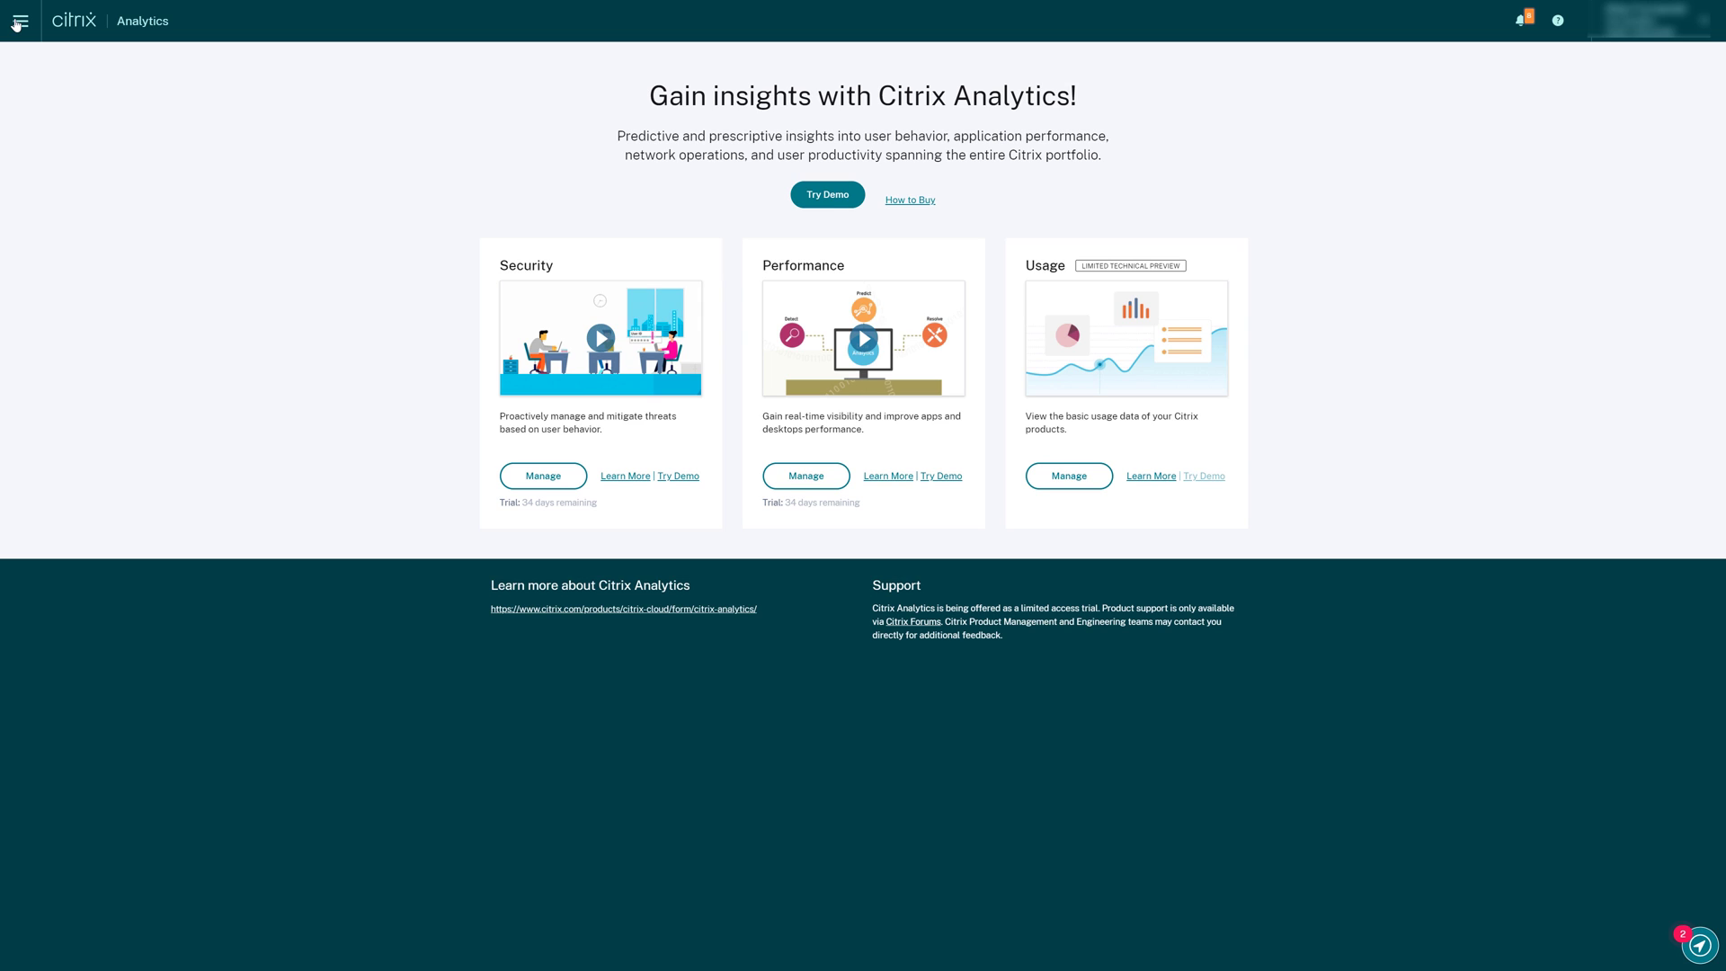
# Go to the API Access Product Registrations page under Identity and Access Management.
pyautogui.click(18, 23)
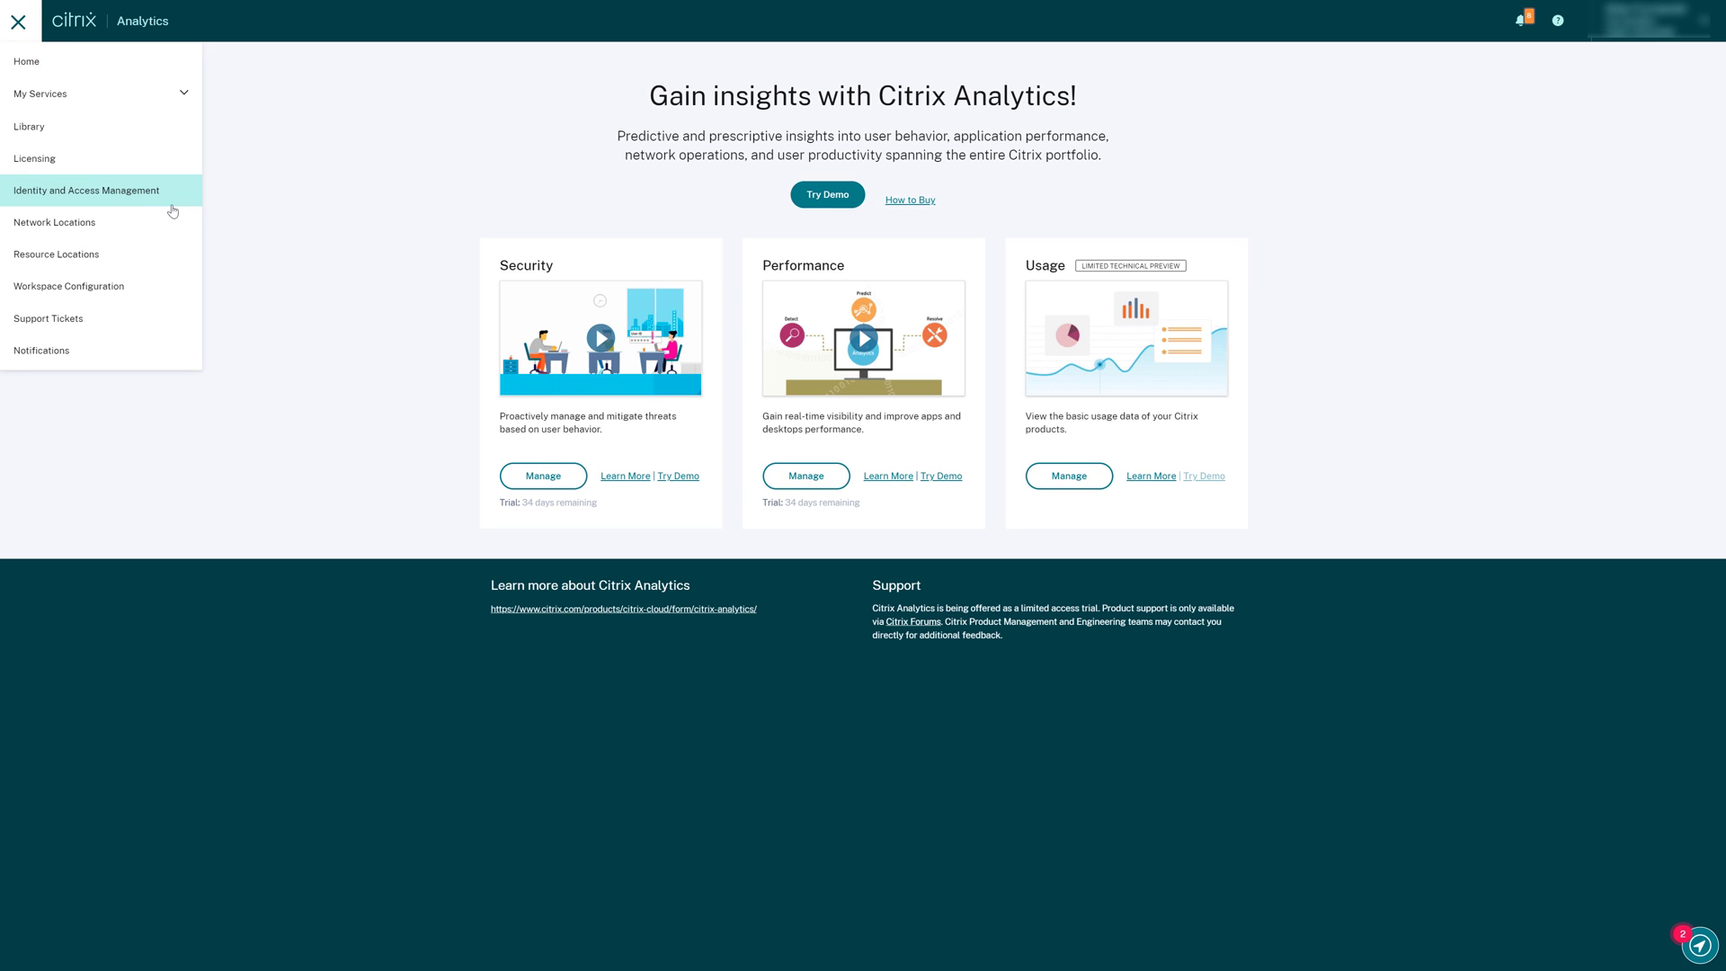
pyautogui.click(175, 210)
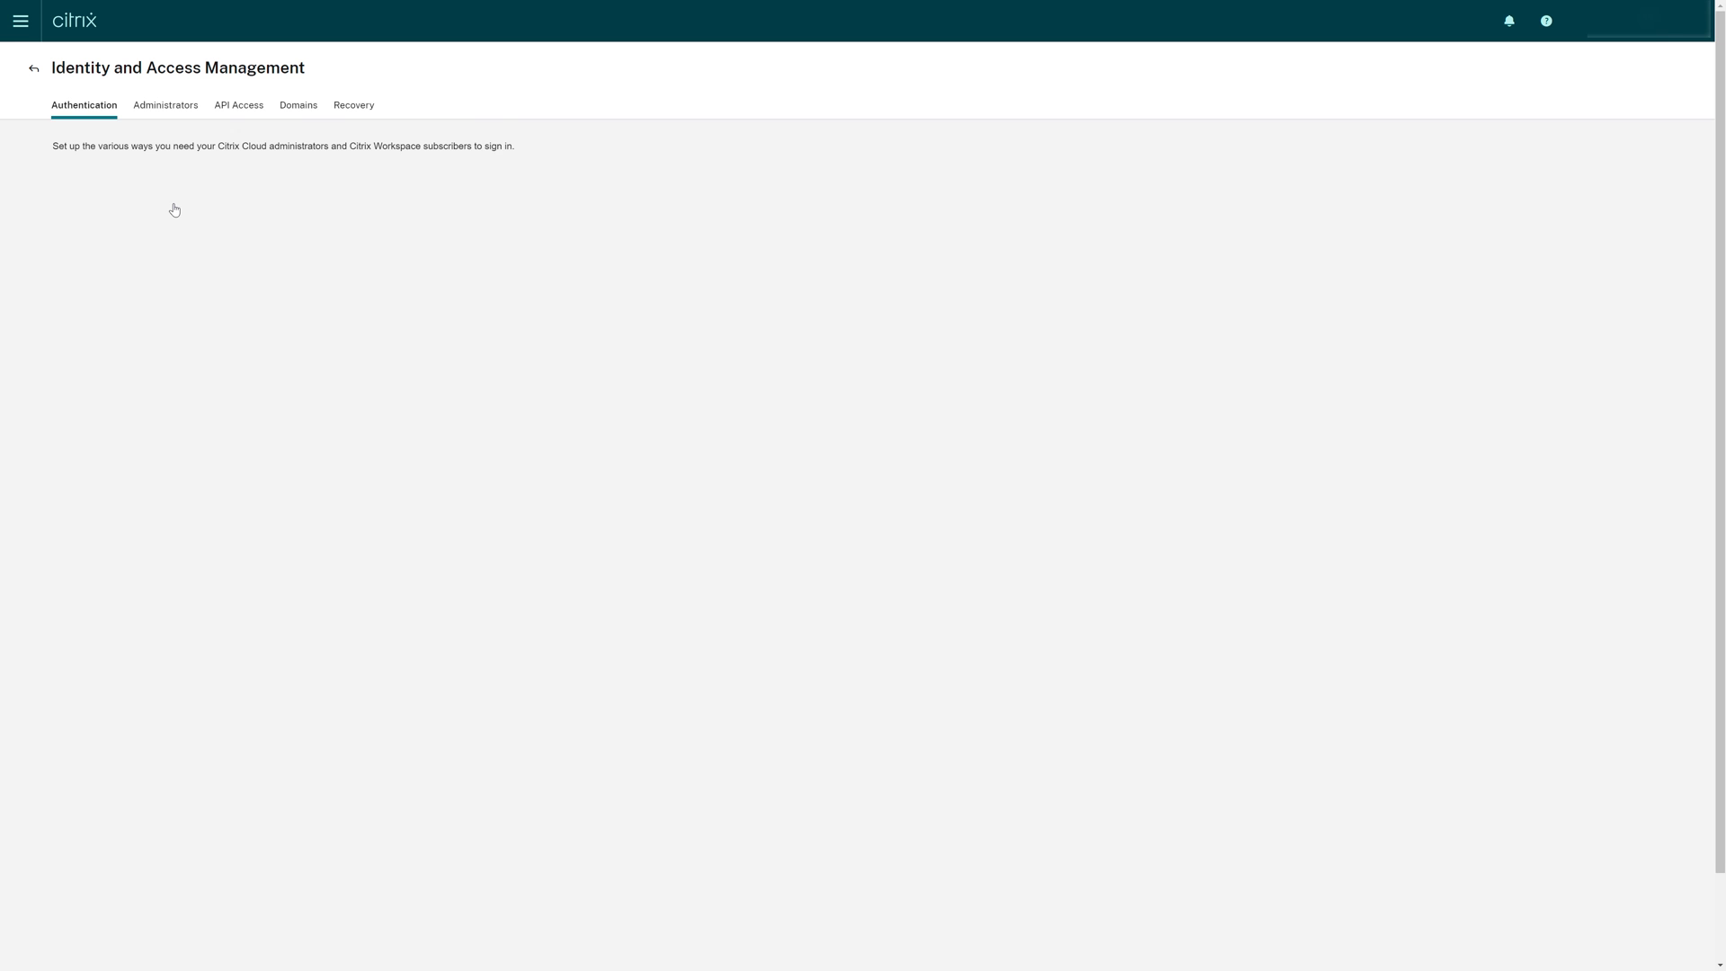
pyautogui.click(256, 106)
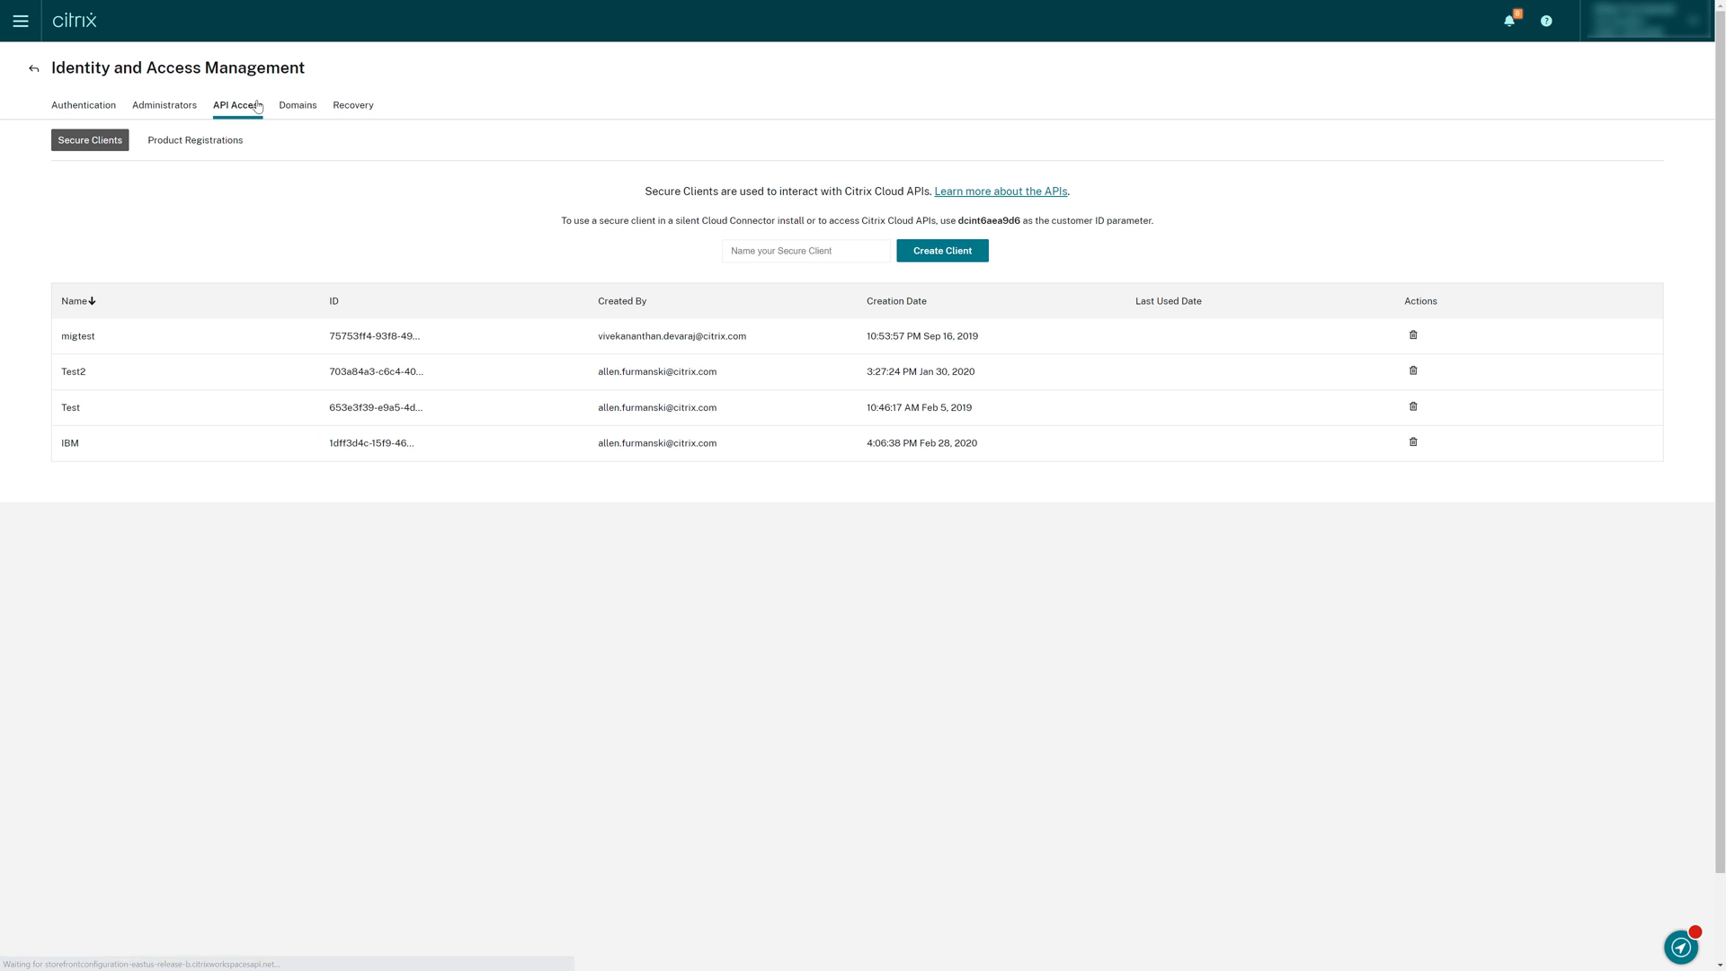
pyautogui.click(225, 143)
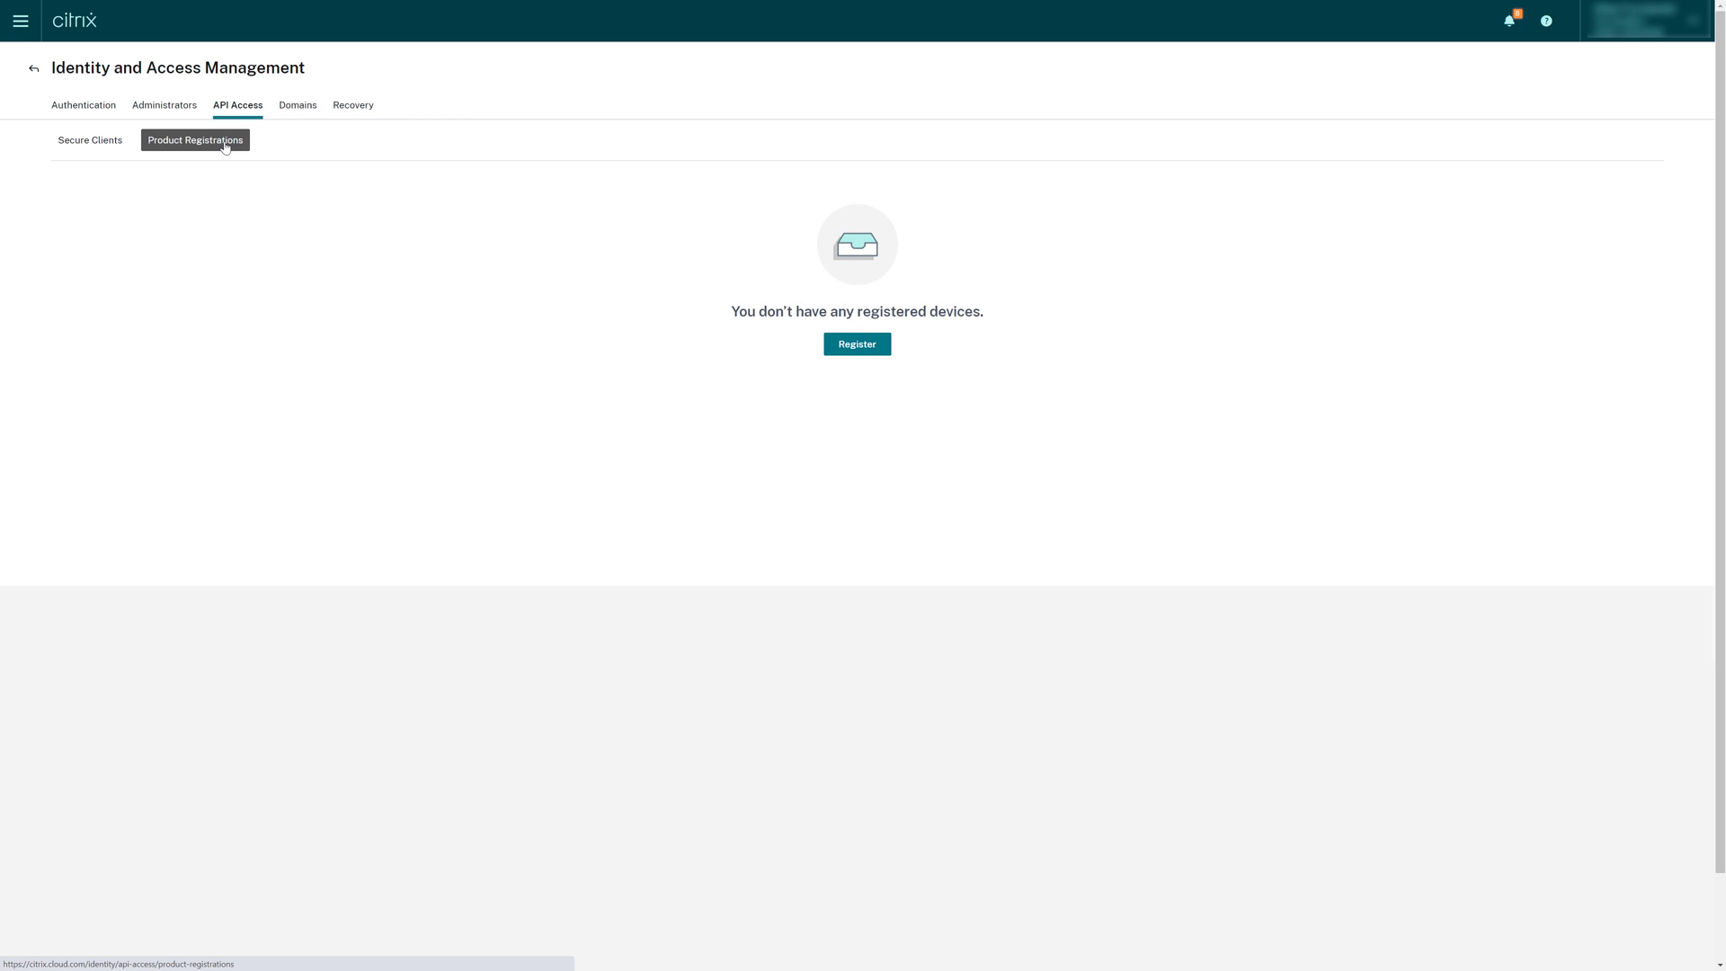
# Register Test Site for Citrix Analytics for Performance using the pasted registration code.
pyautogui.click(889, 350)
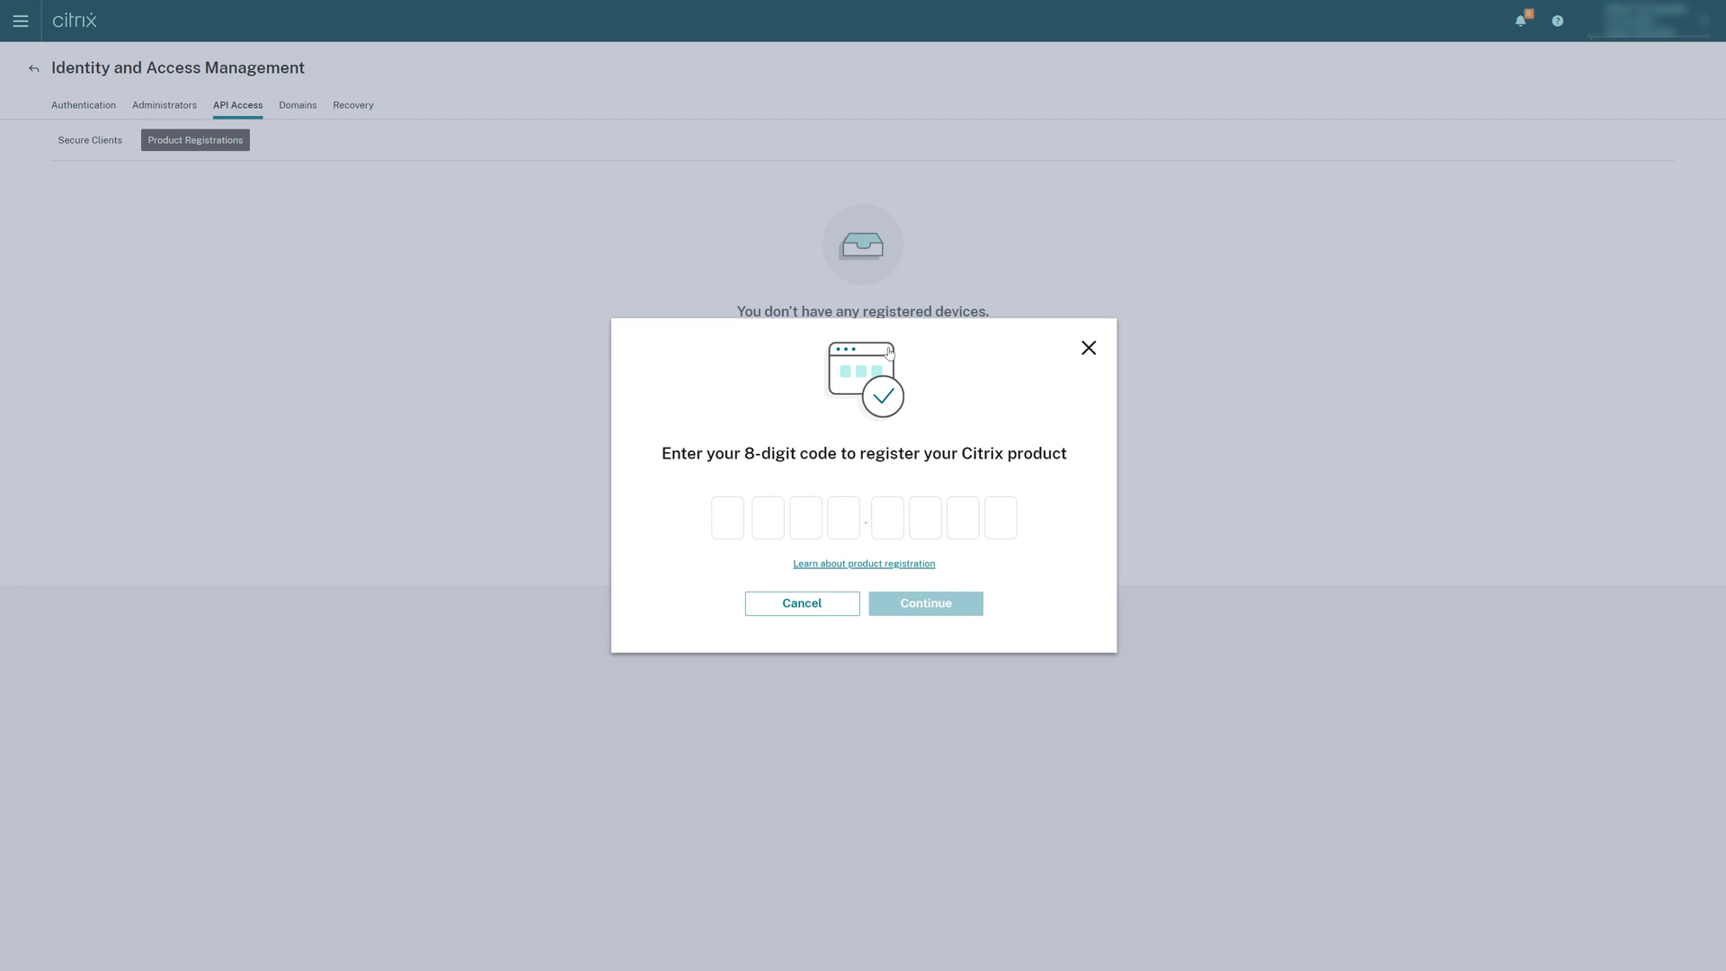
pyautogui.hotkey('ctrl', 'v')
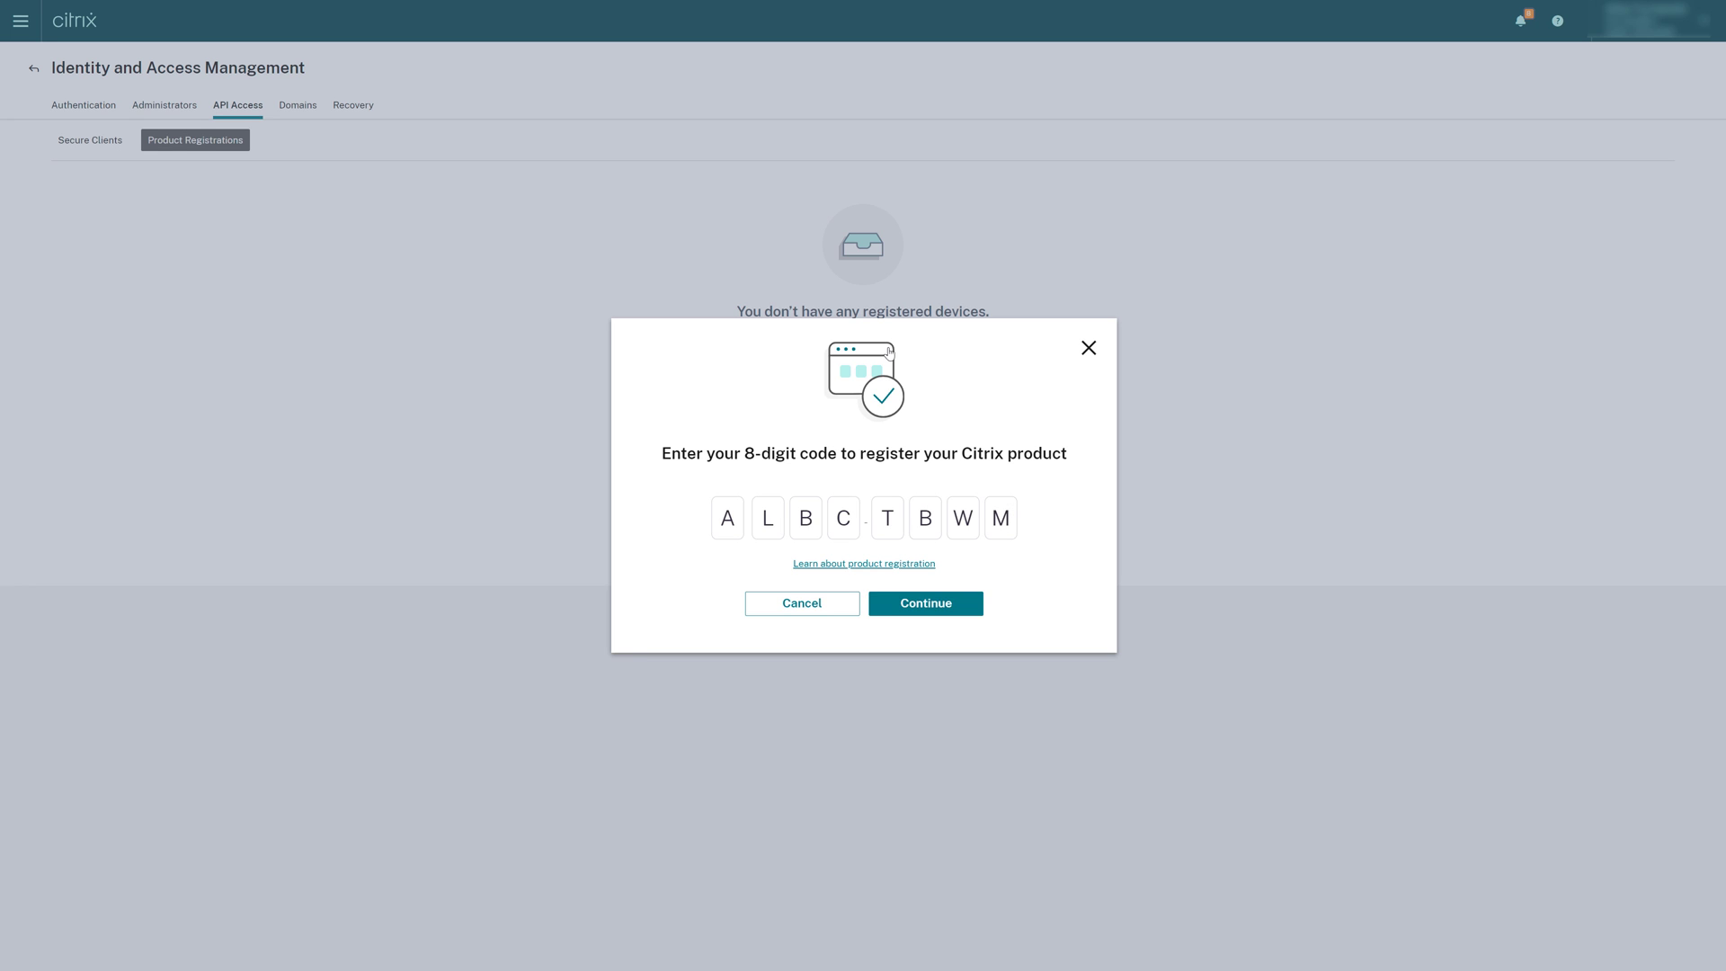
pyautogui.click(969, 612)
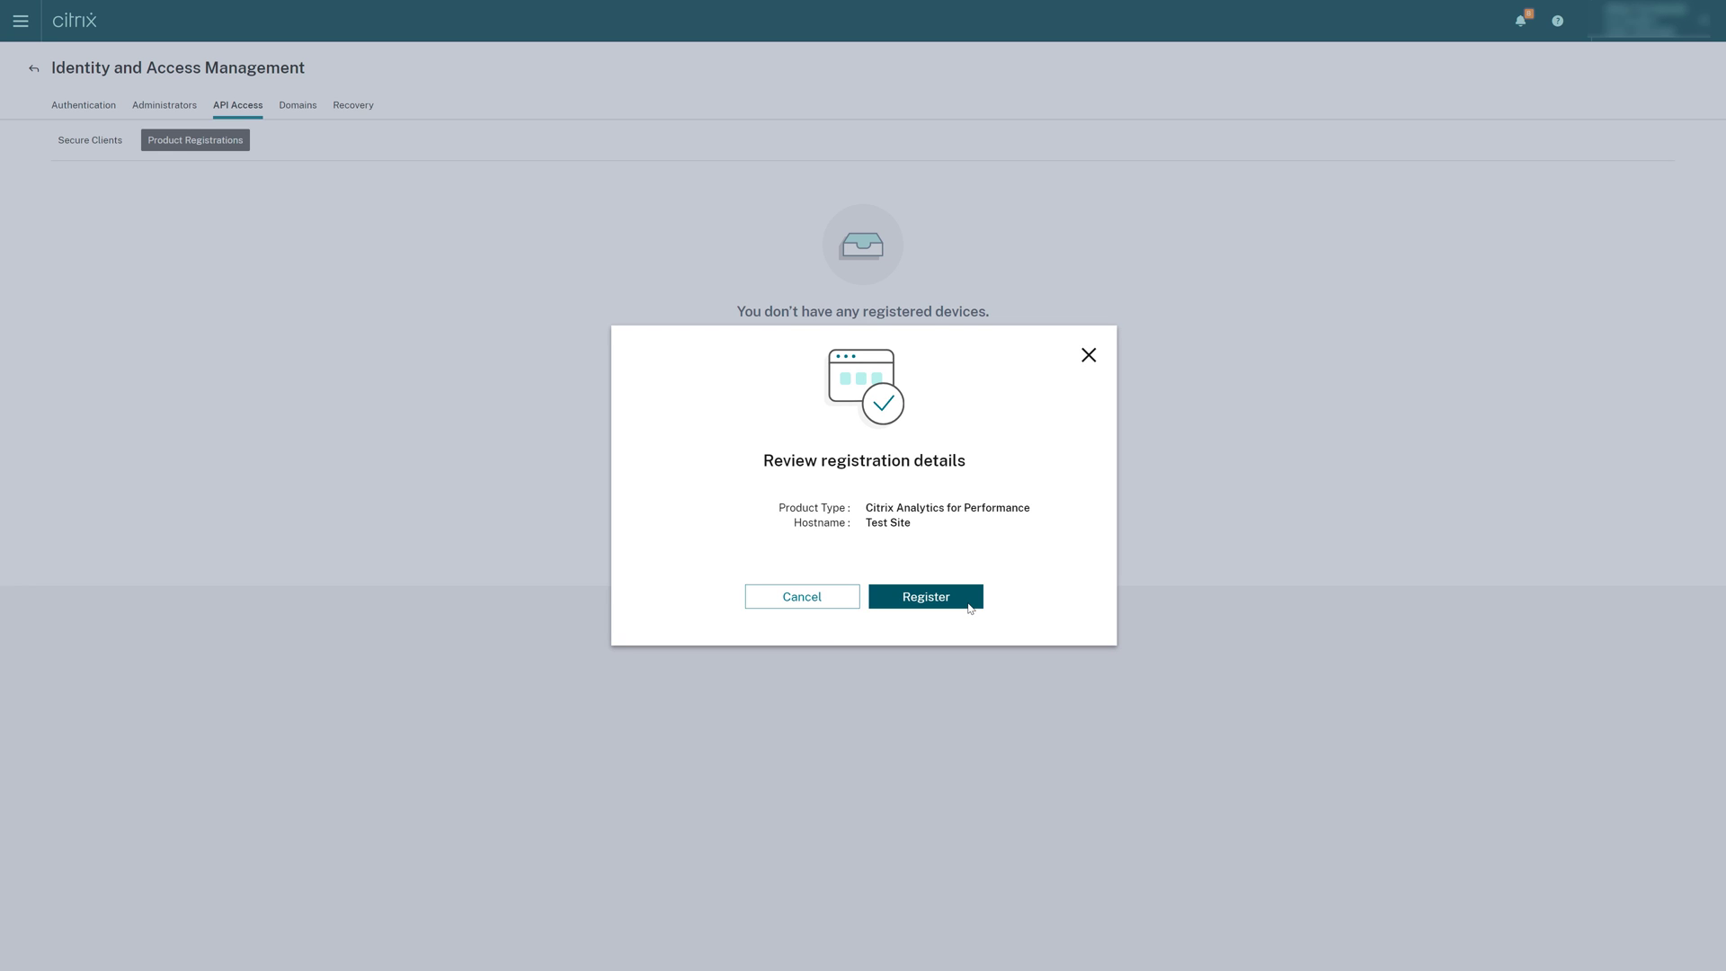
pyautogui.click(970, 608)
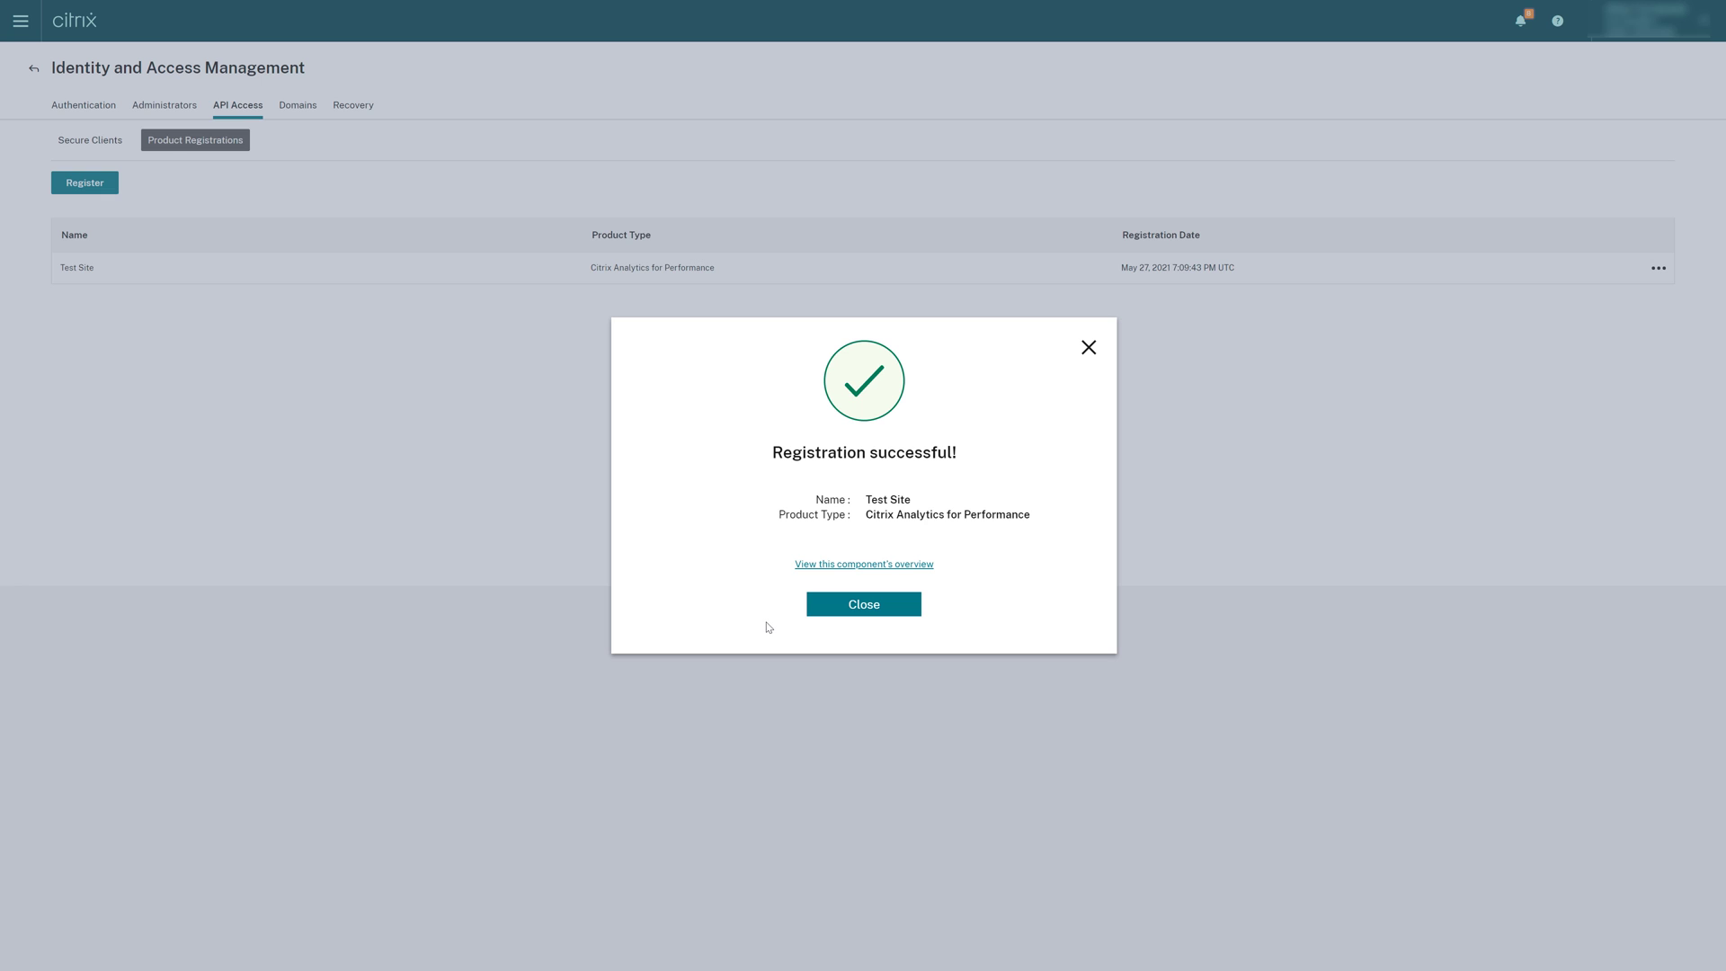
pyautogui.click(816, 615)
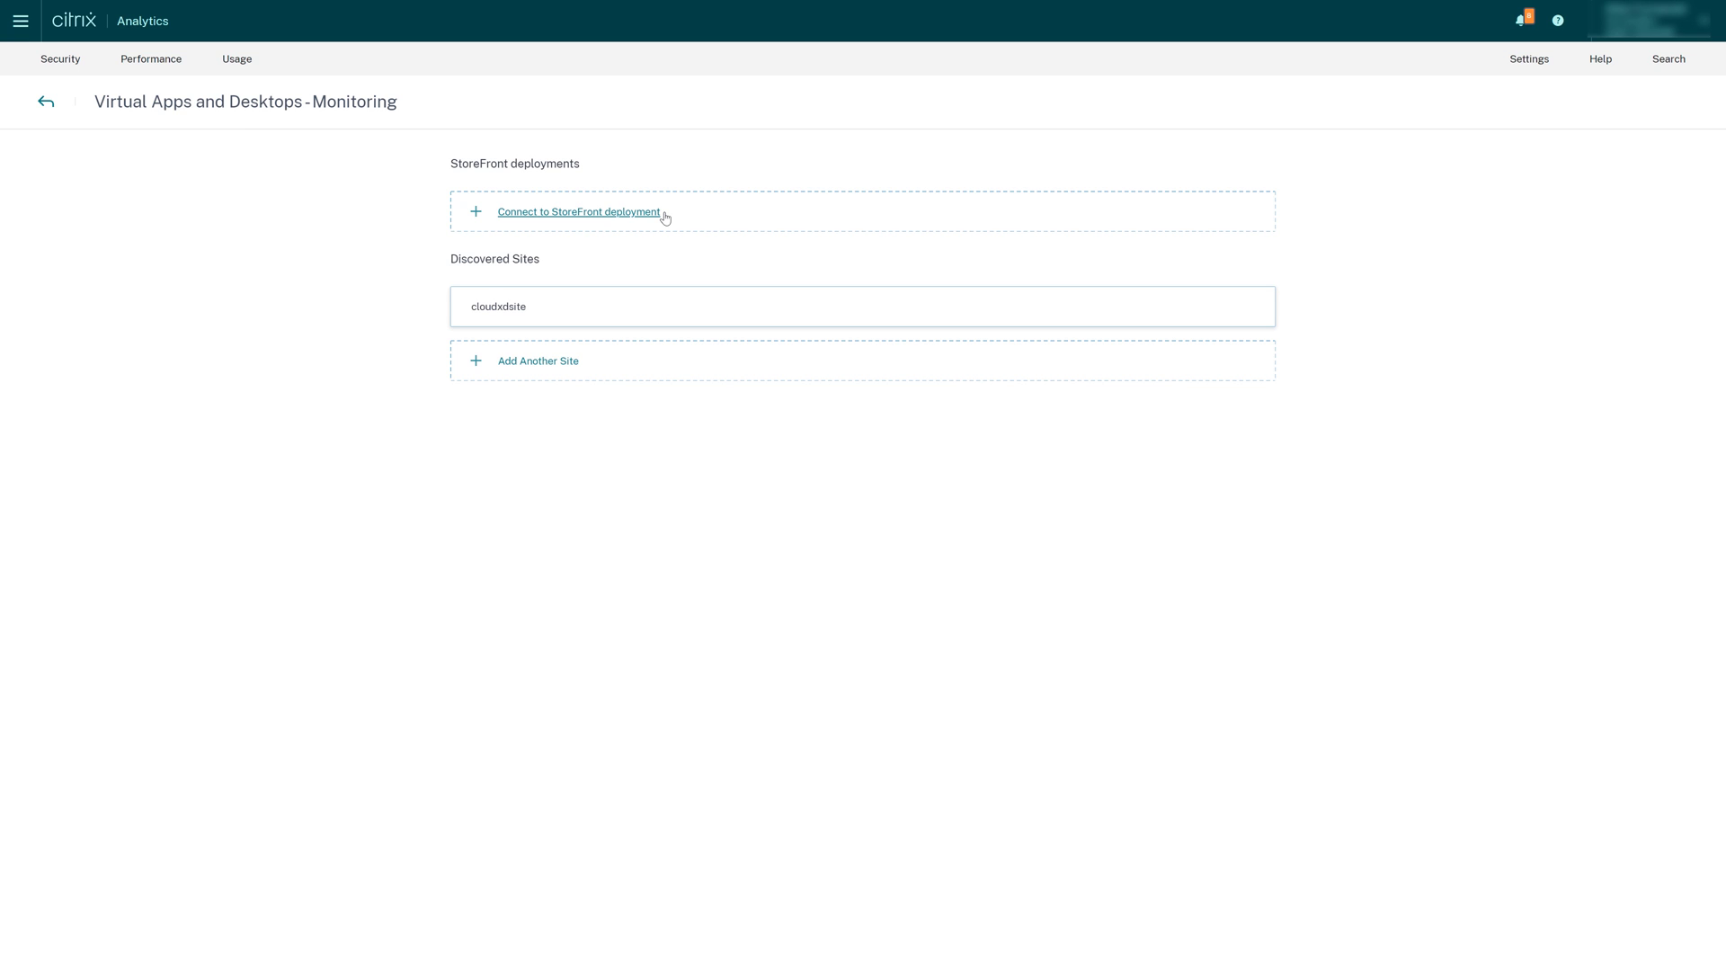
# Enter StoreFront version 1912, confirm all three connectivity prerequisites, and download the configuration file.
pyautogui.click(666, 215)
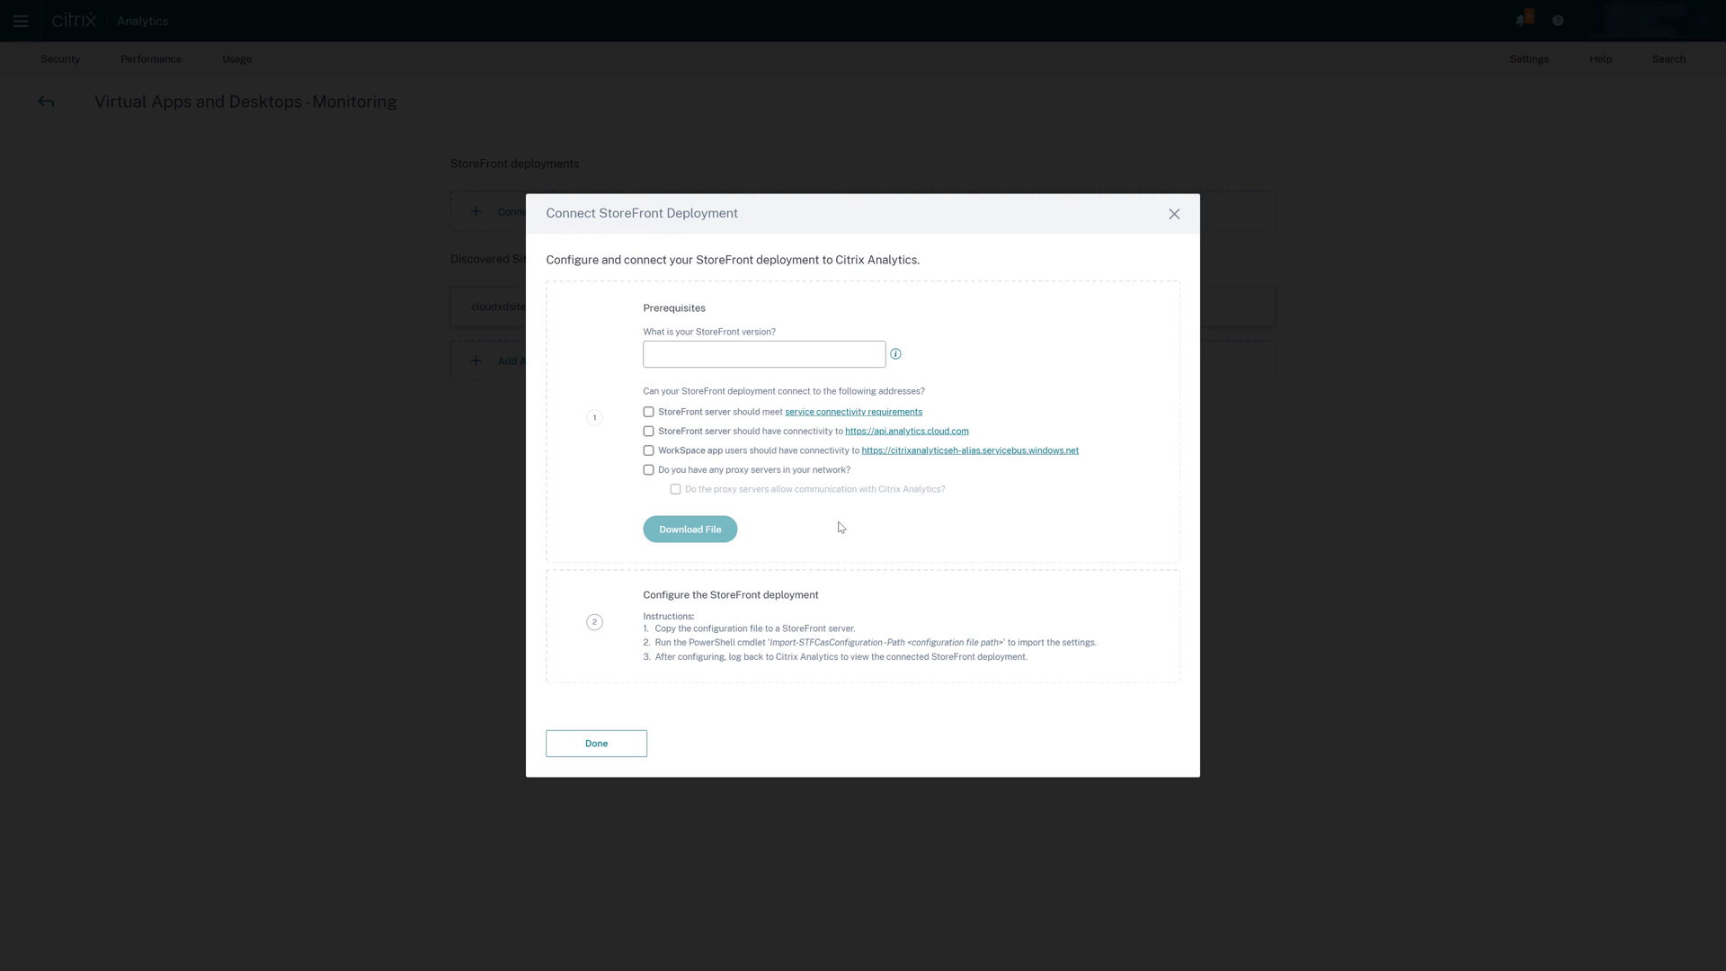
pyautogui.click(855, 347)
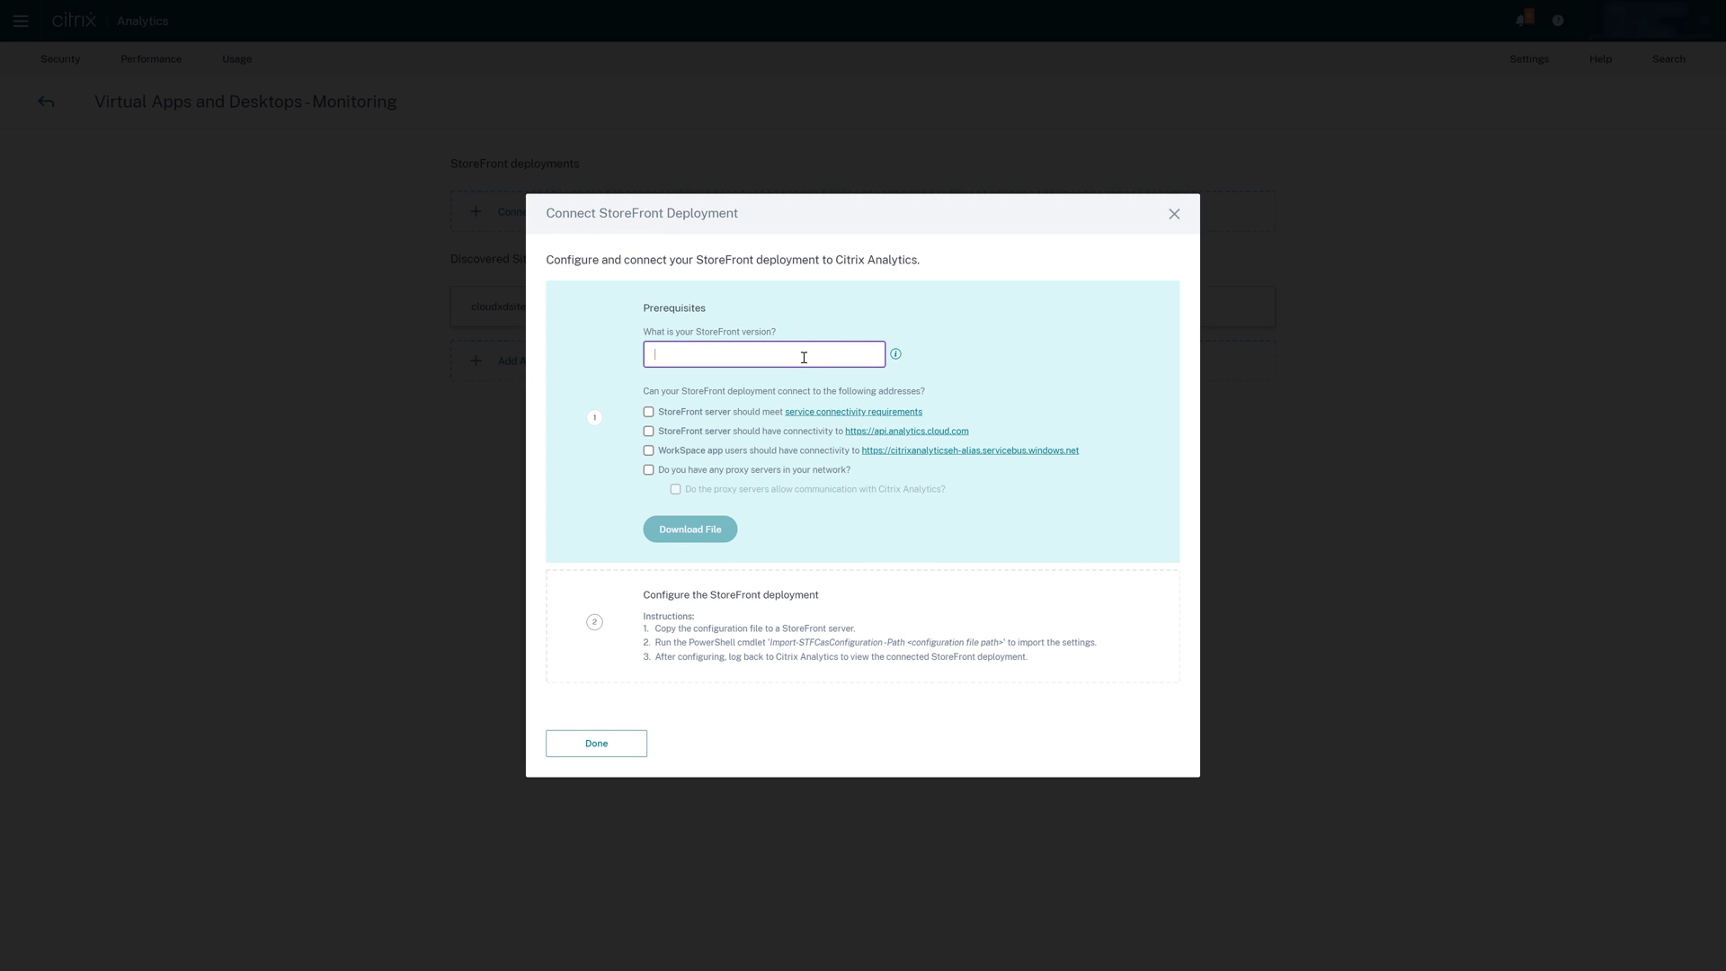
pyautogui.write('1912')
pyautogui.click(649, 413)
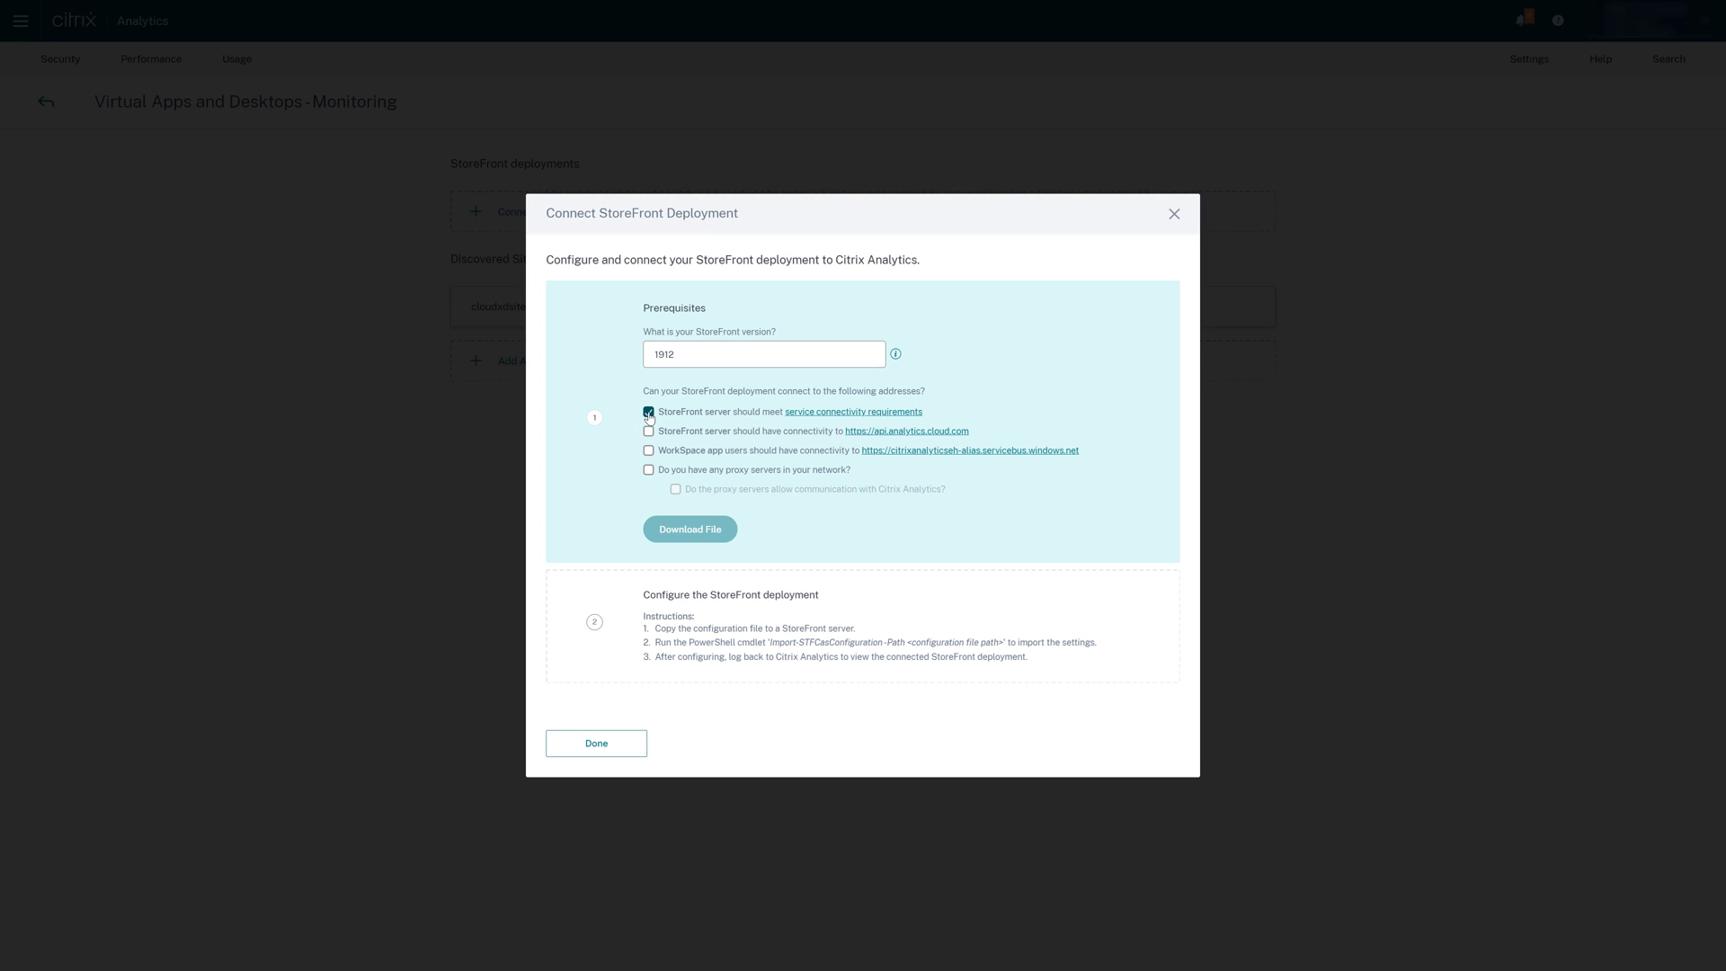
pyautogui.click(648, 432)
pyautogui.click(649, 451)
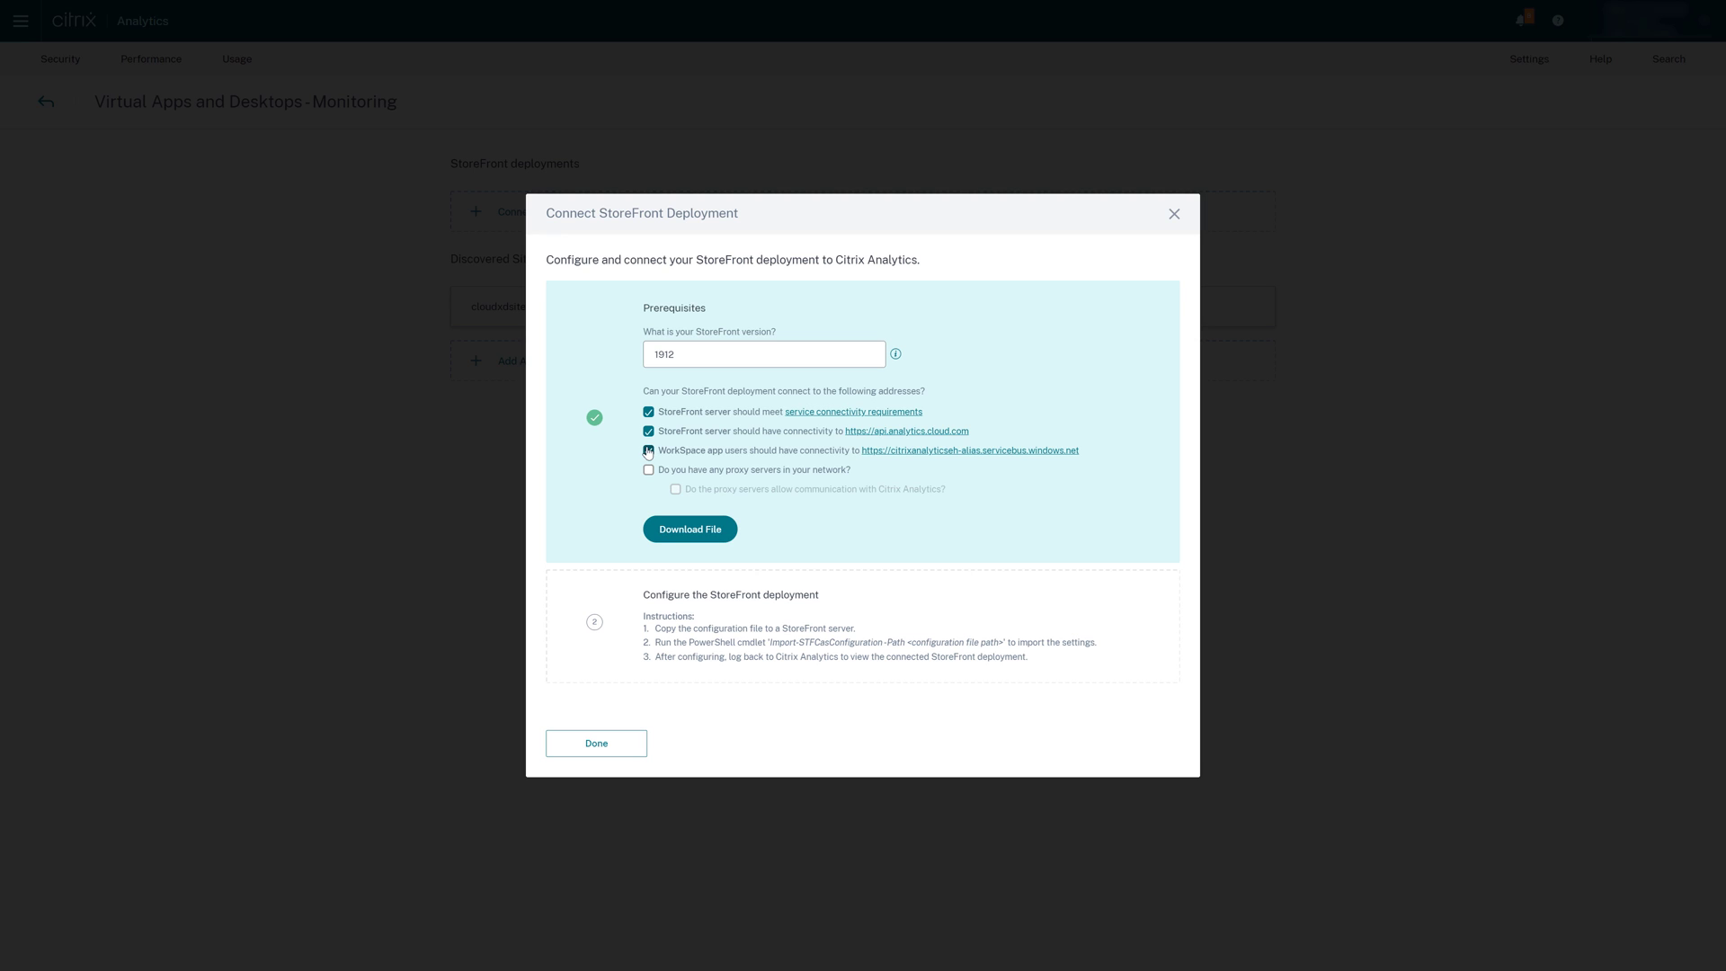
pyautogui.click(645, 535)
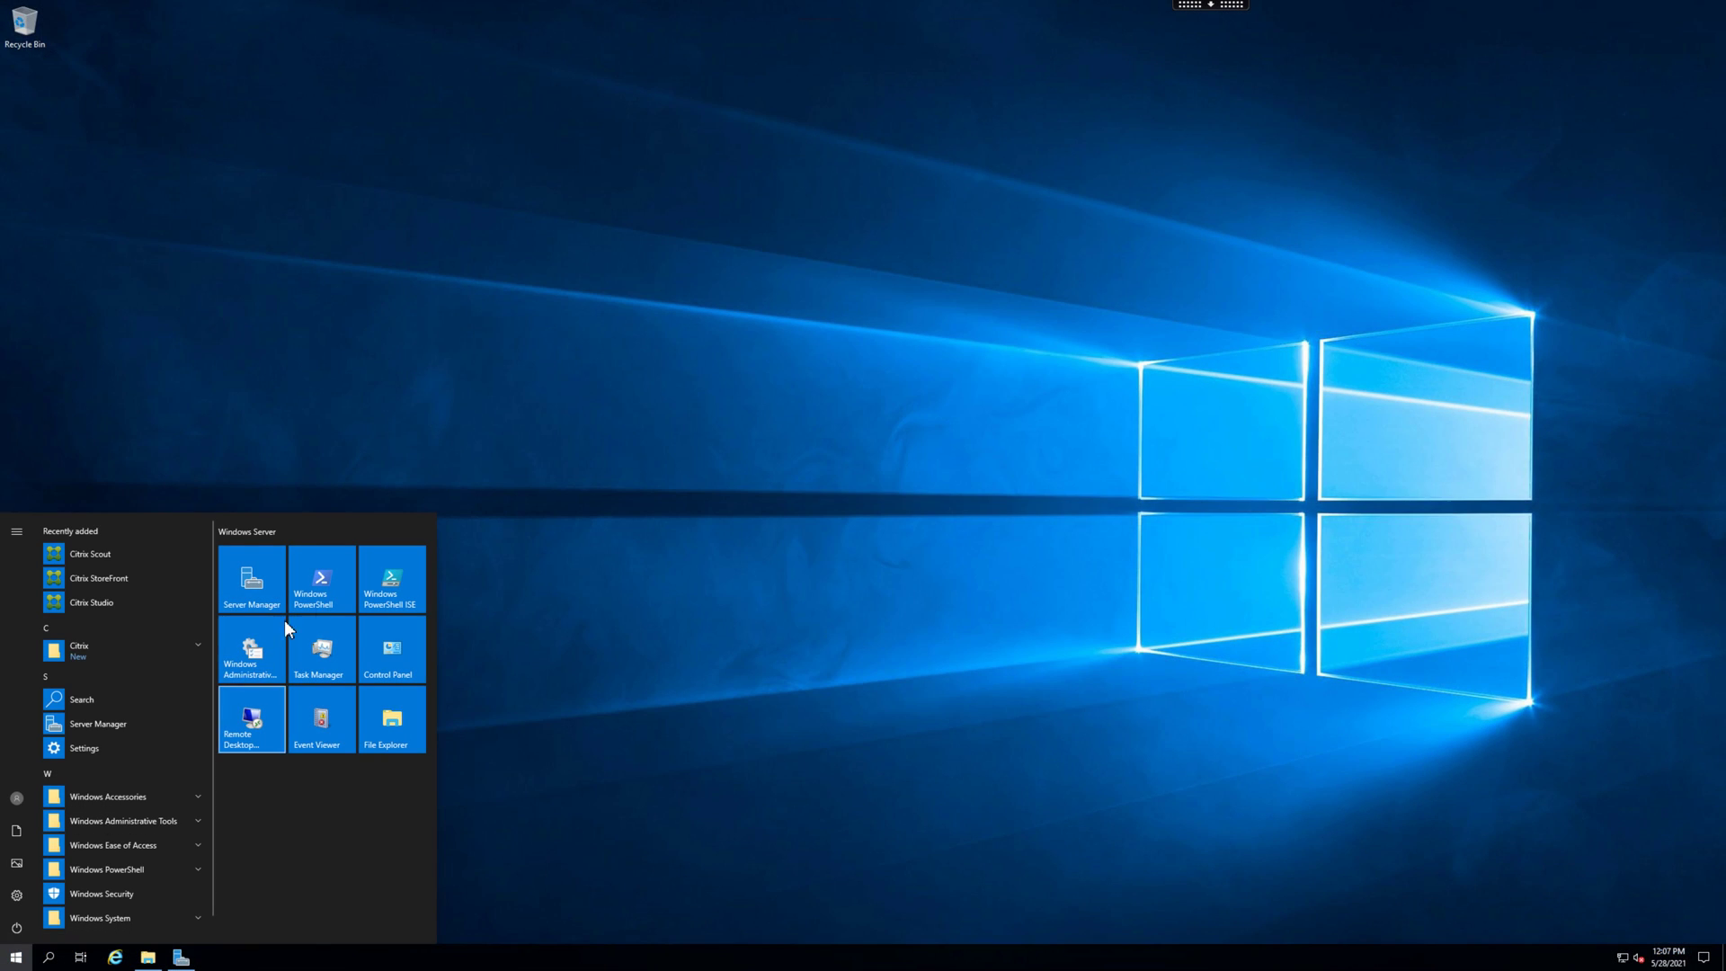
# Launch PowerShell as administrator and load the Citrix snap-ins with asnp citrix.
pyautogui.rightClick(331, 581)
pyautogui.moveTo(460, 648)
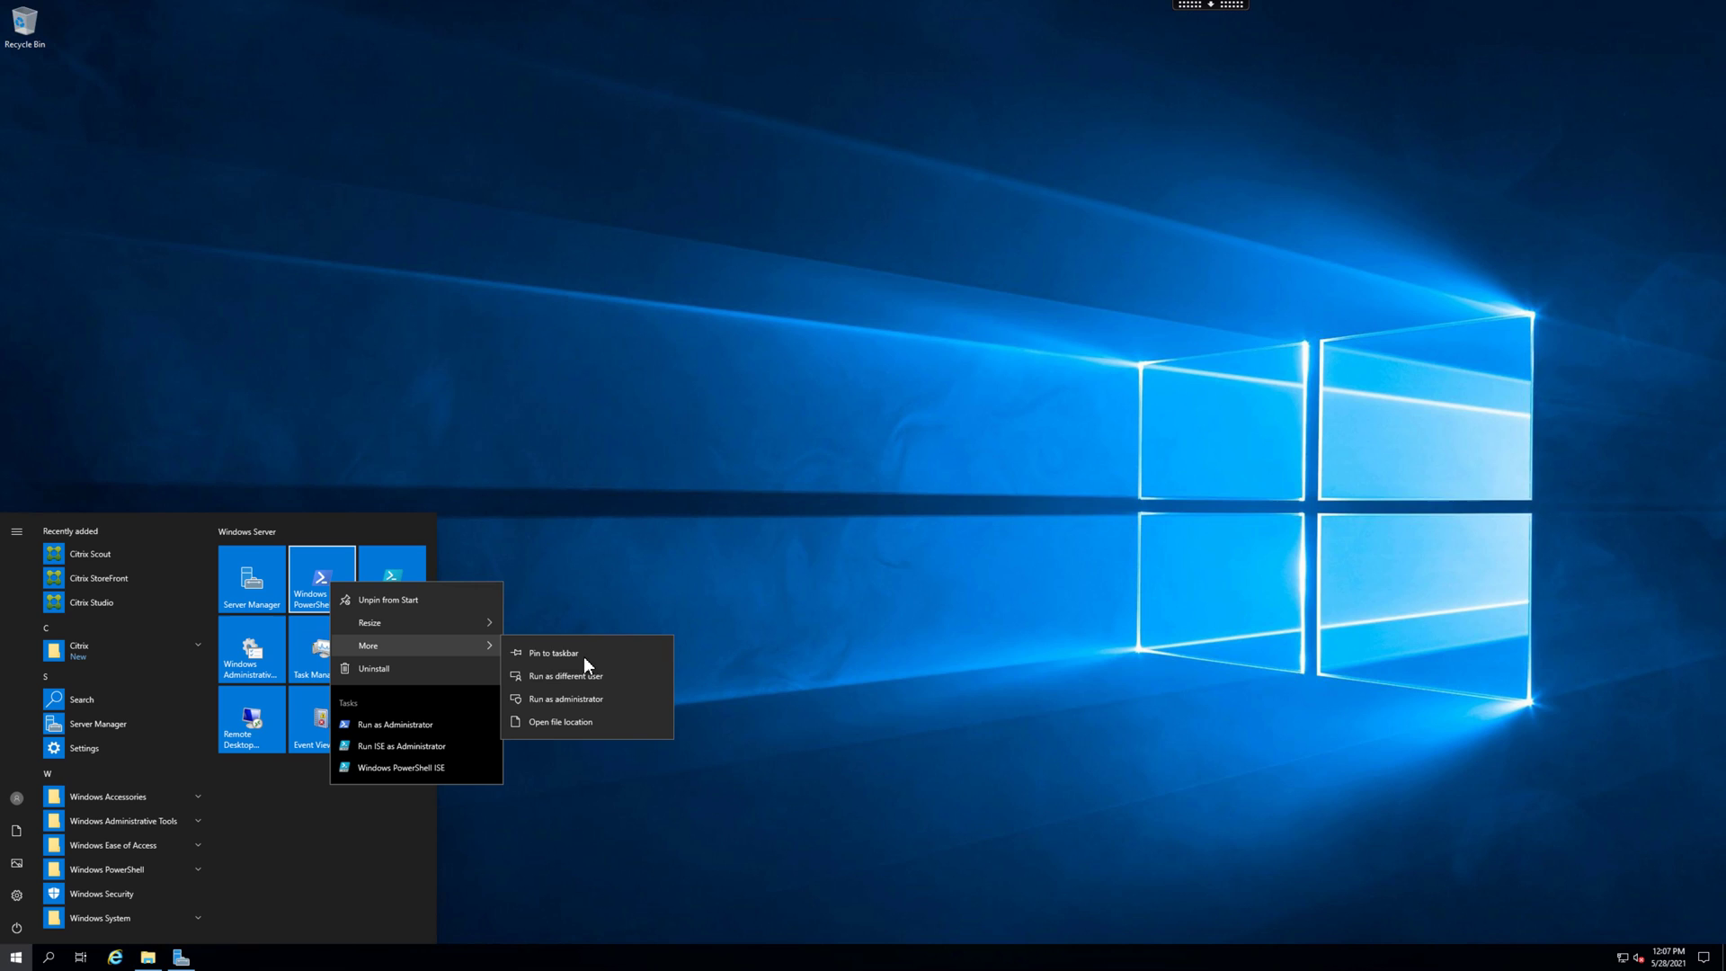
pyautogui.click(627, 694)
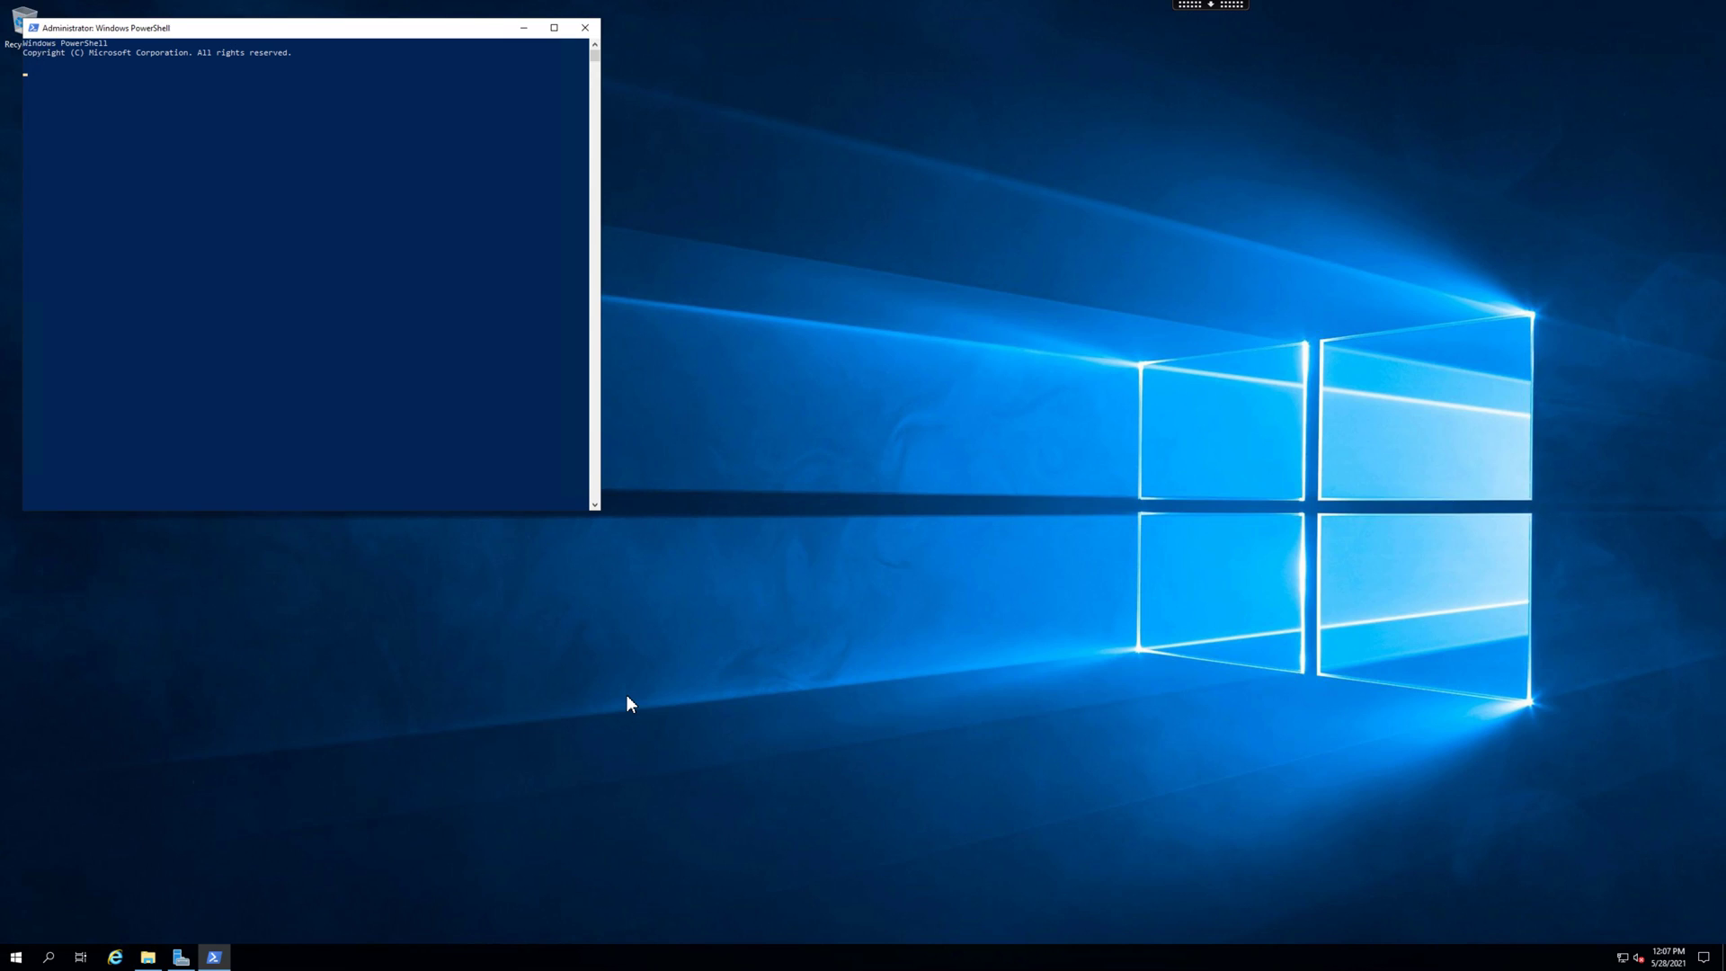
pyautogui.write('asnp citrix*')
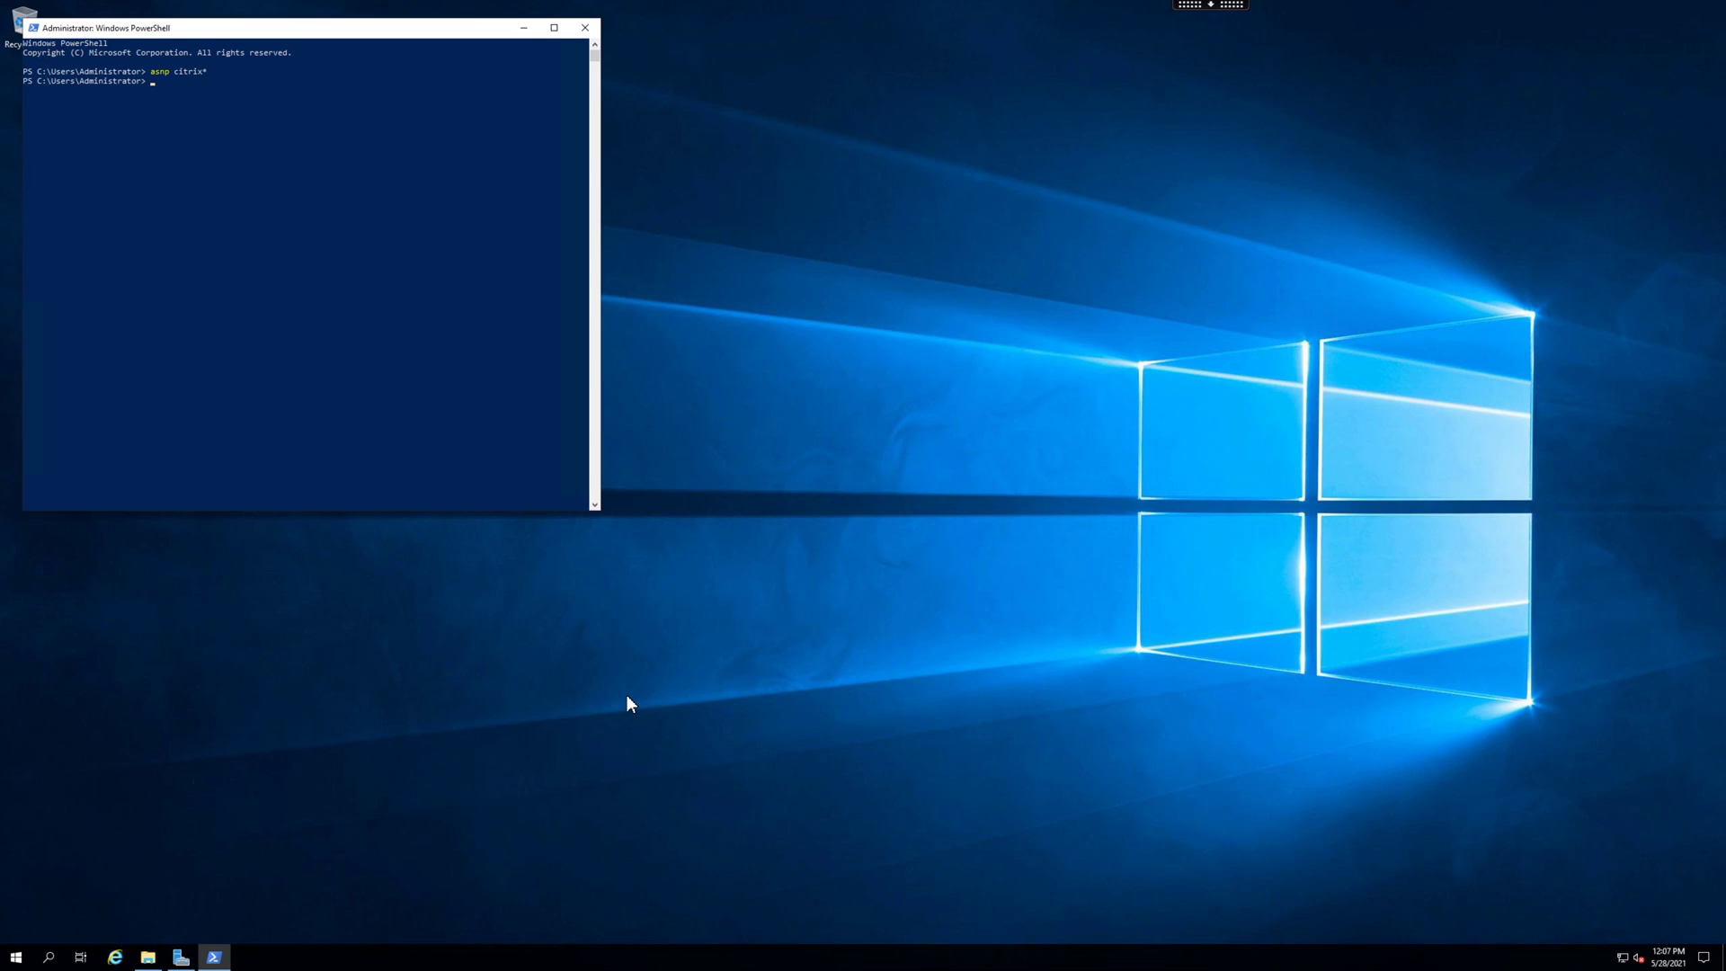
# Import StoreFrontConfigurationFile.json from C:\Temp with Import-STFCasConfiguration.
pyautogui.write('Import-STFCasConfiguration -path')
pyautogui.click(150, 959)
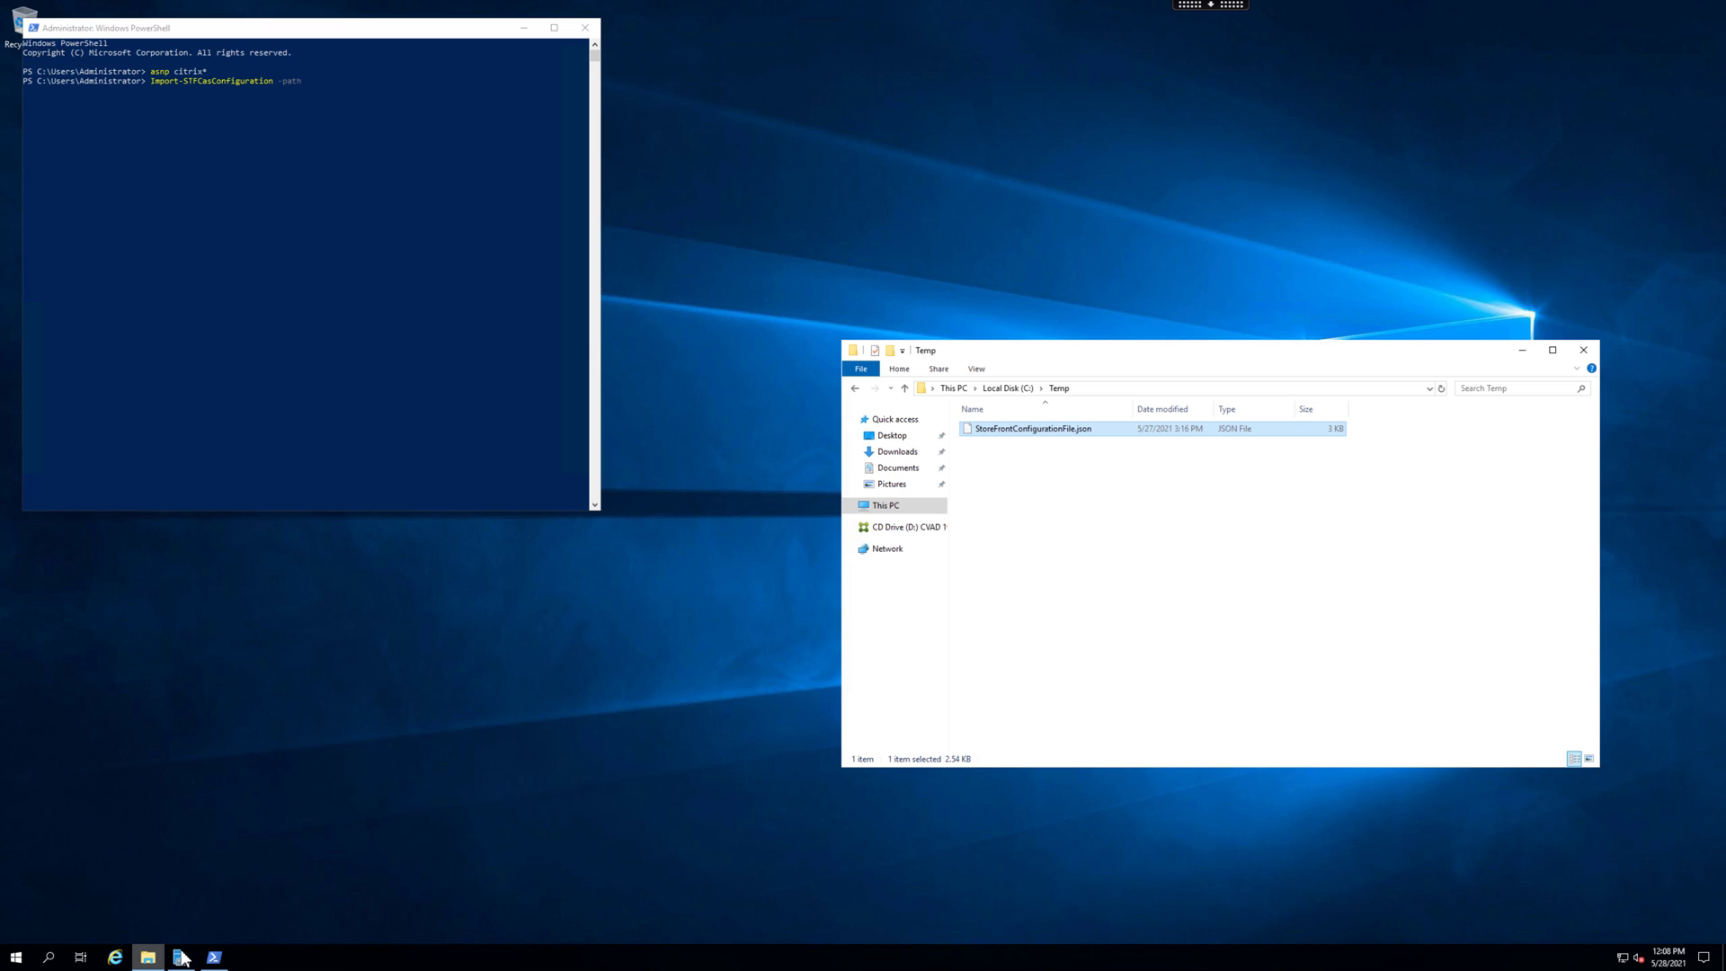
pyautogui.moveTo(1021, 434); pyautogui.dragTo(347, 184)
pyautogui.click(496, 70)
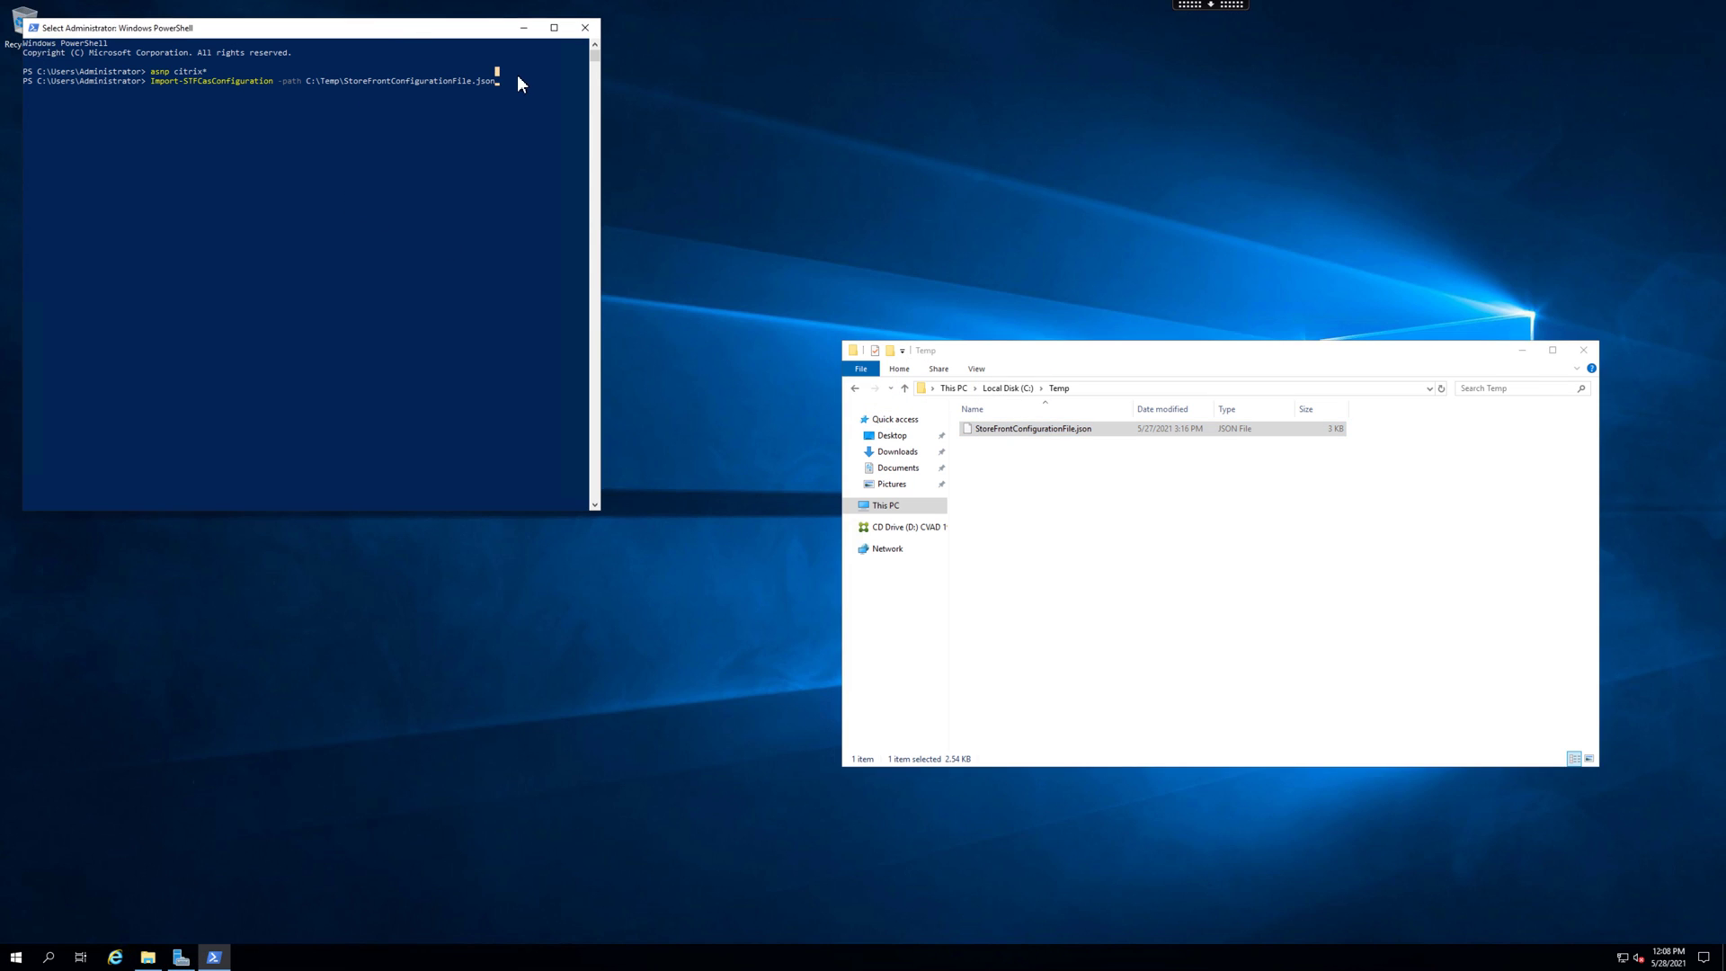
pyautogui.press('Escape')
pyautogui.click(515, 153)
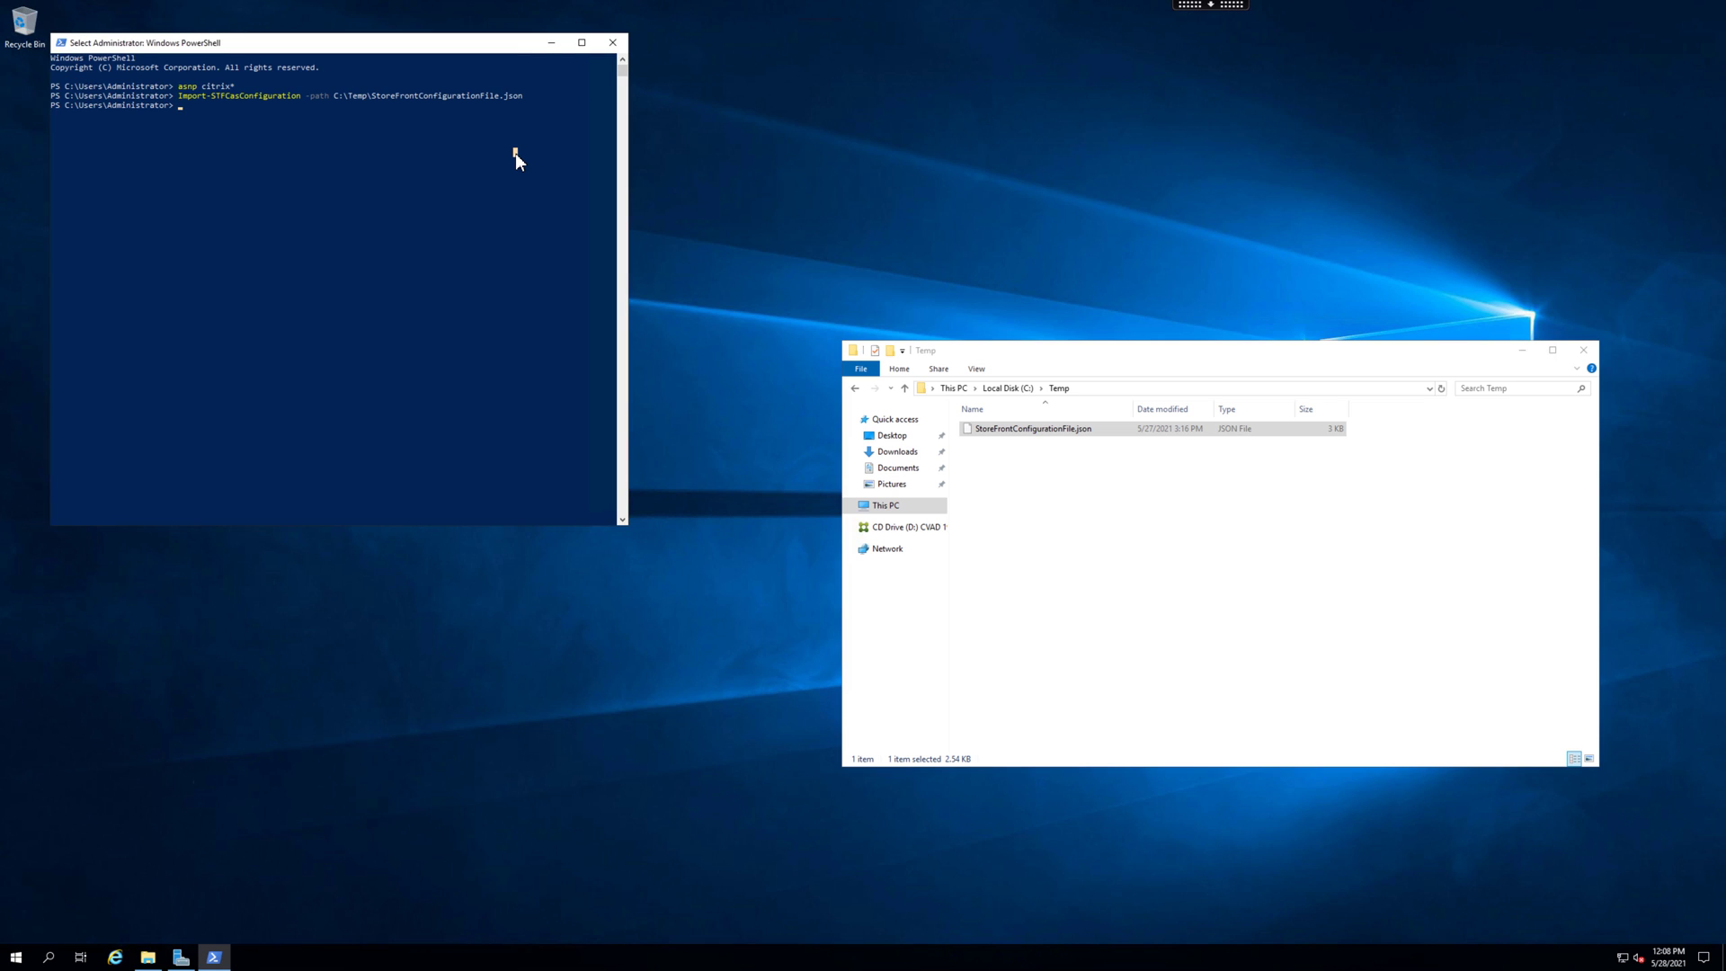
# Verify the import with Get-STFCasConfiguration, then run Publish-STFServerGroupConfiguration.
pyautogui.write('get-stfcasconf')
pyautogui.press('Tab')
pyautogui.press('Return')
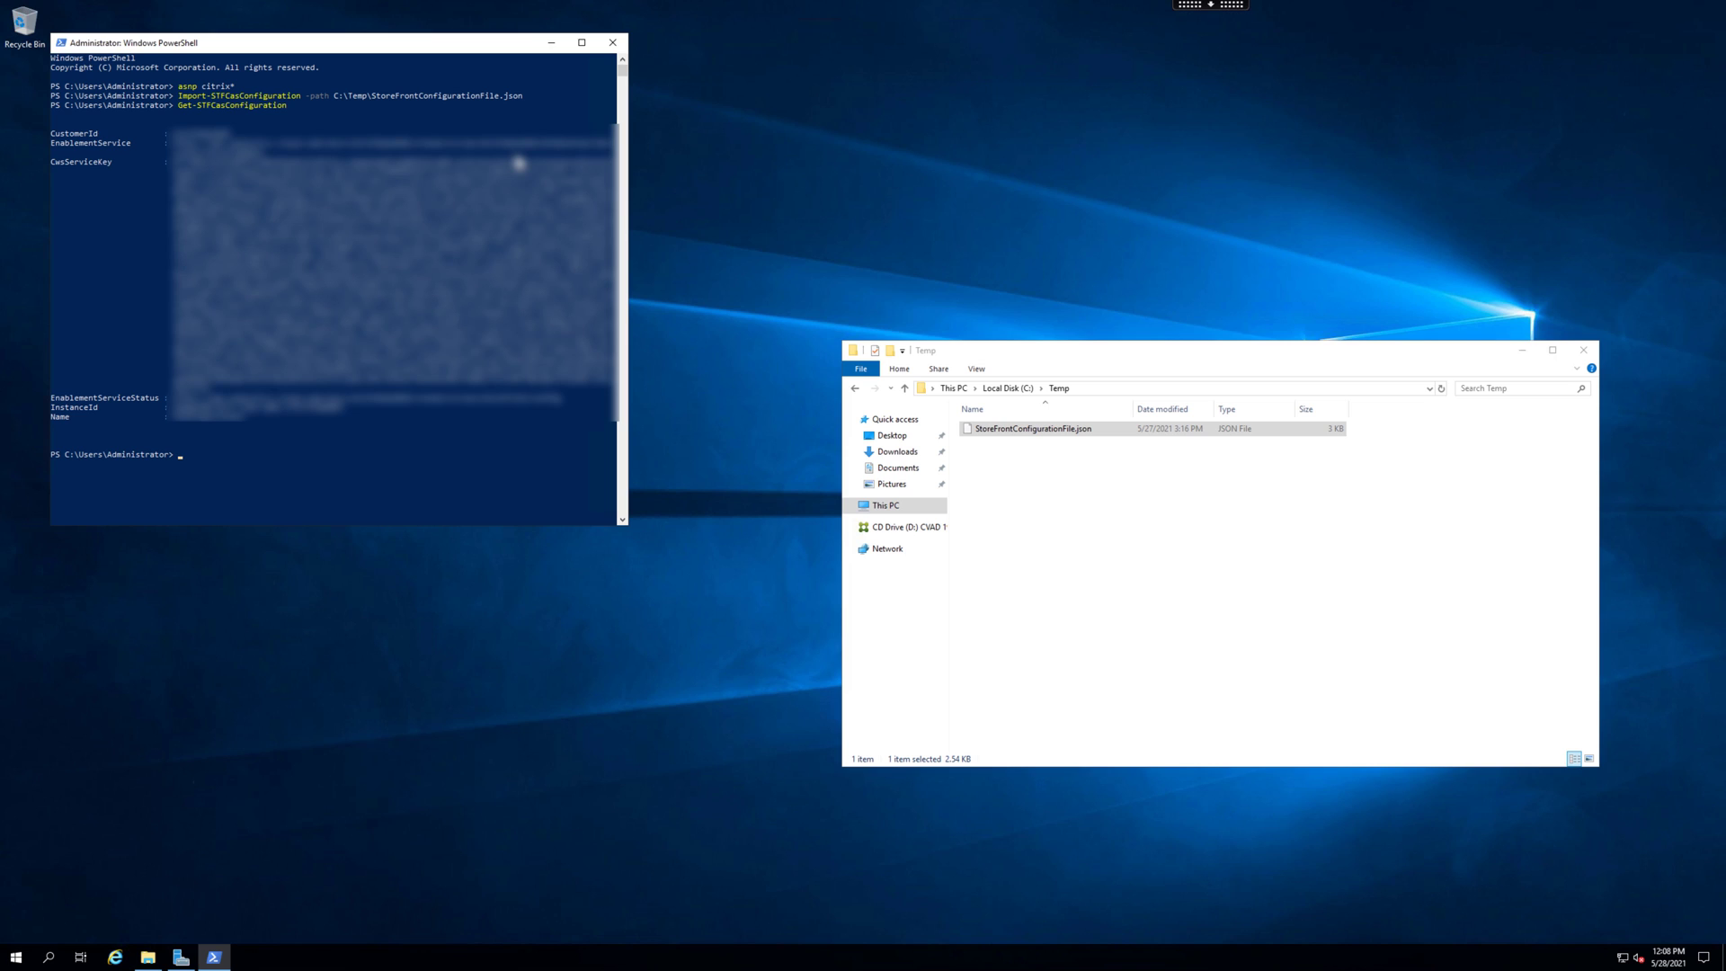
pyautogui.write('Publish-STFServerGroupConfiguration')
pyautogui.press('Return')
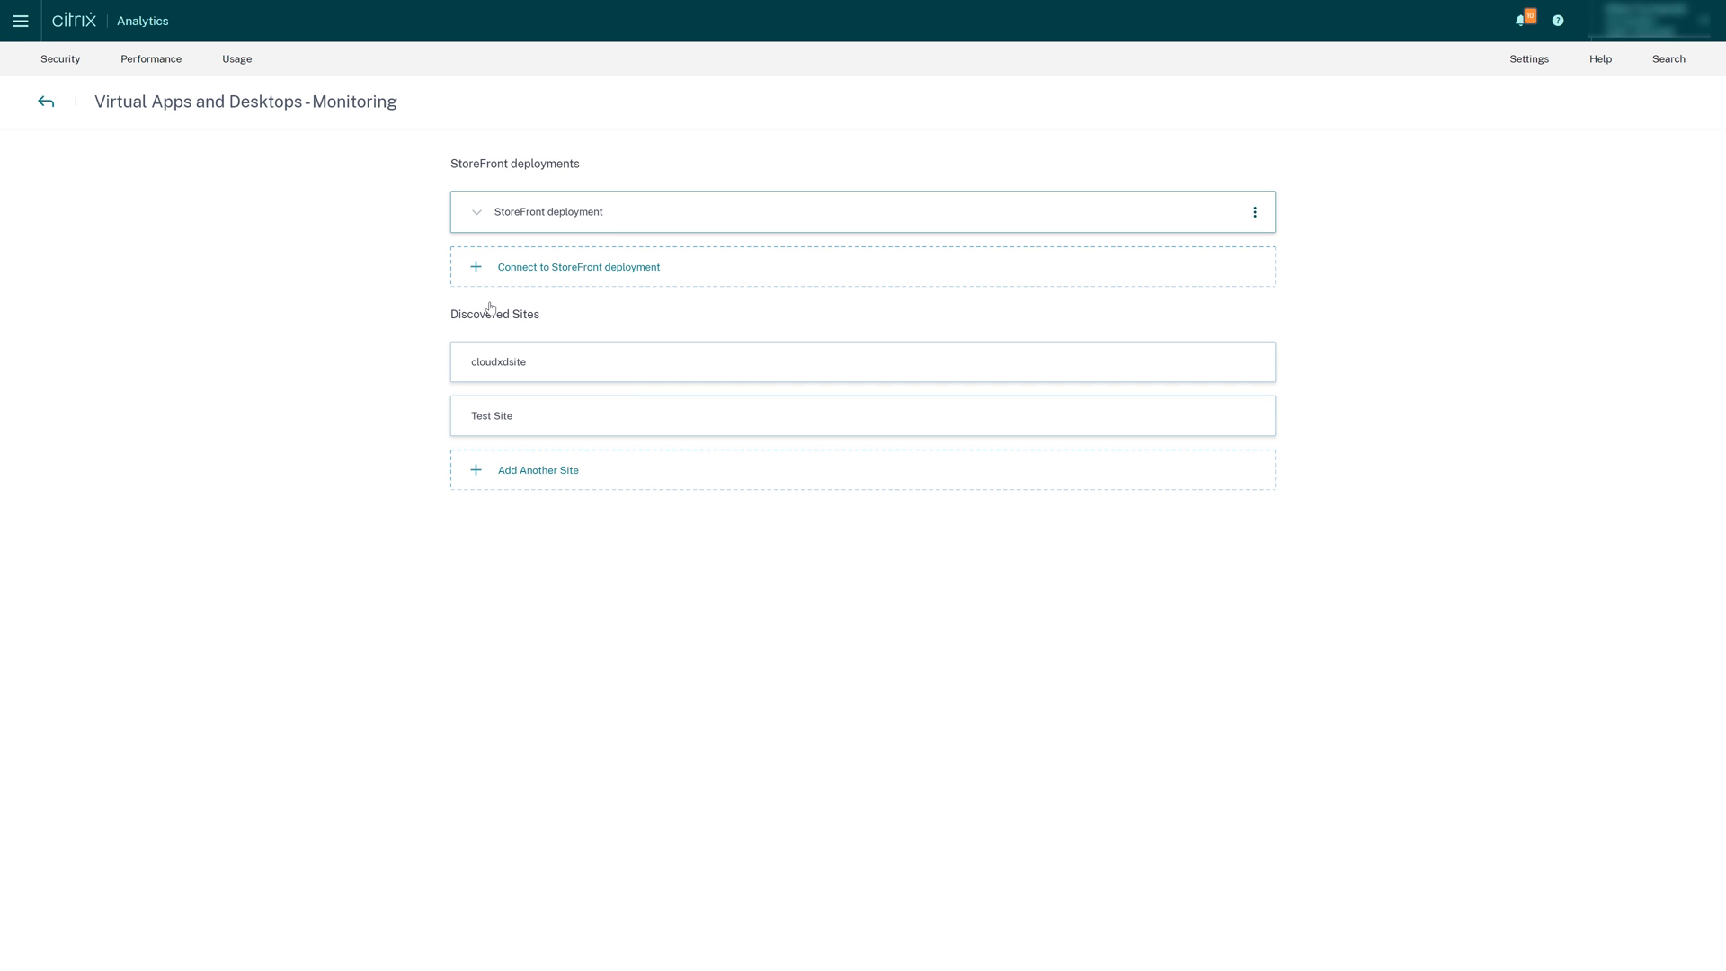
# Expand the StoreFront deployment row to confirm its Success configuration status.
pyautogui.click(477, 217)
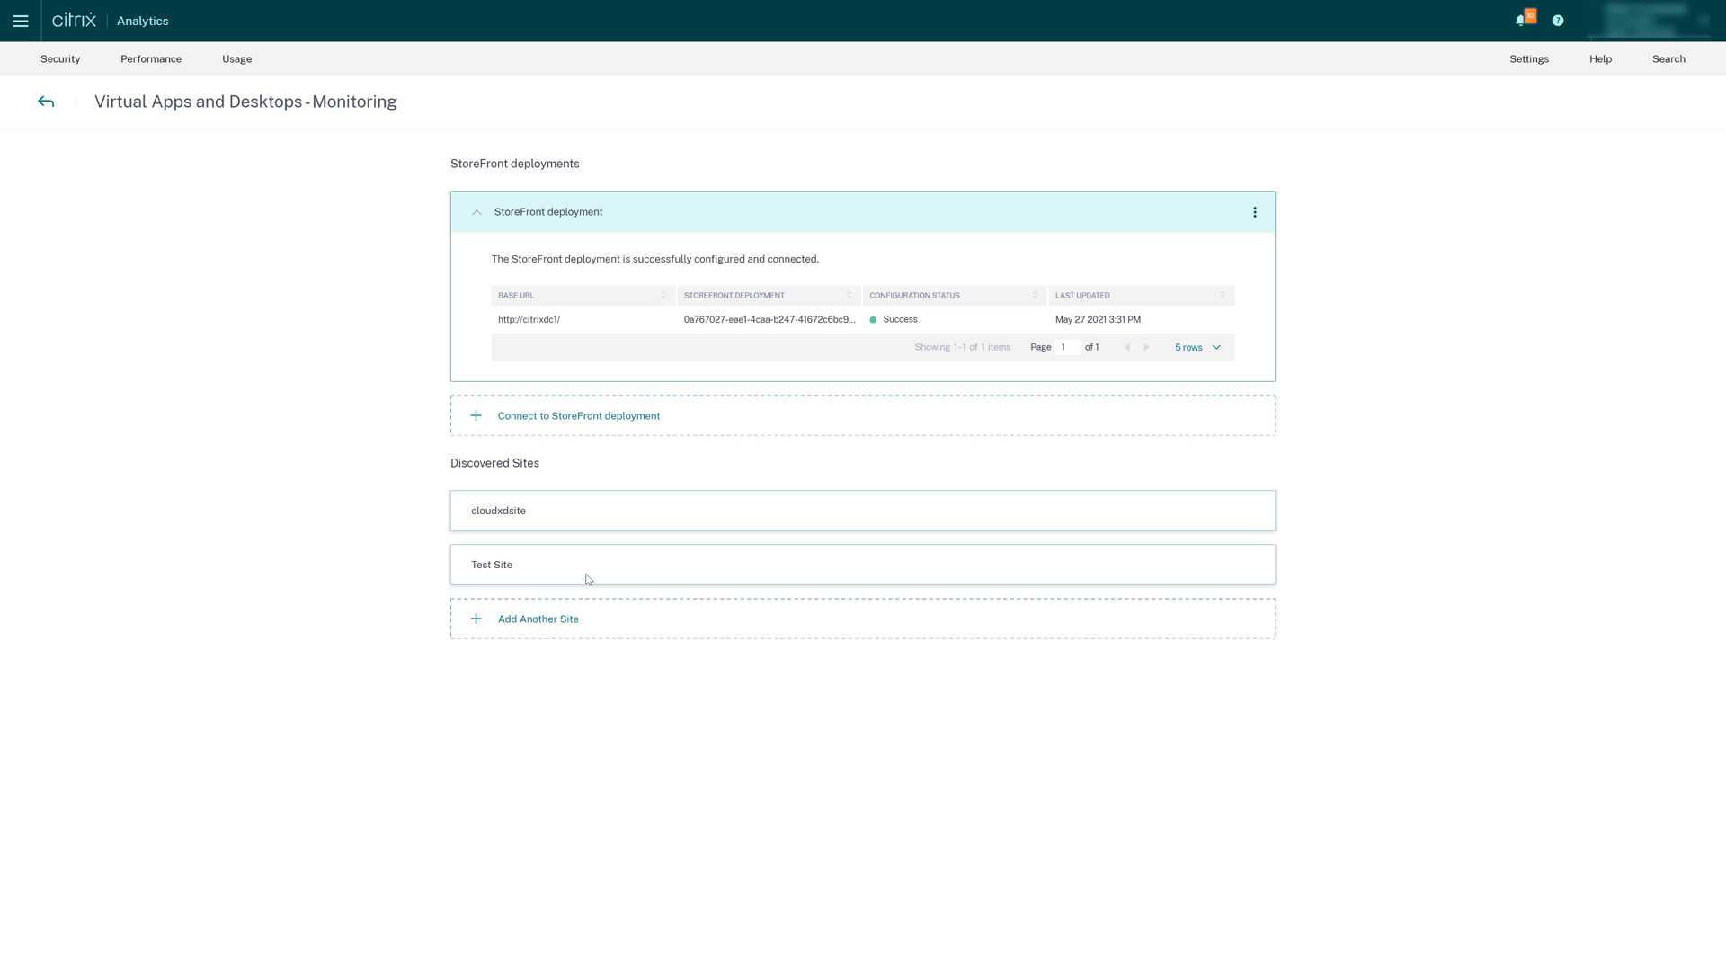
# Return to Data Sources and bring up the Gateway card's Add Gateway Data Sources instructions.
pyautogui.click(39, 103)
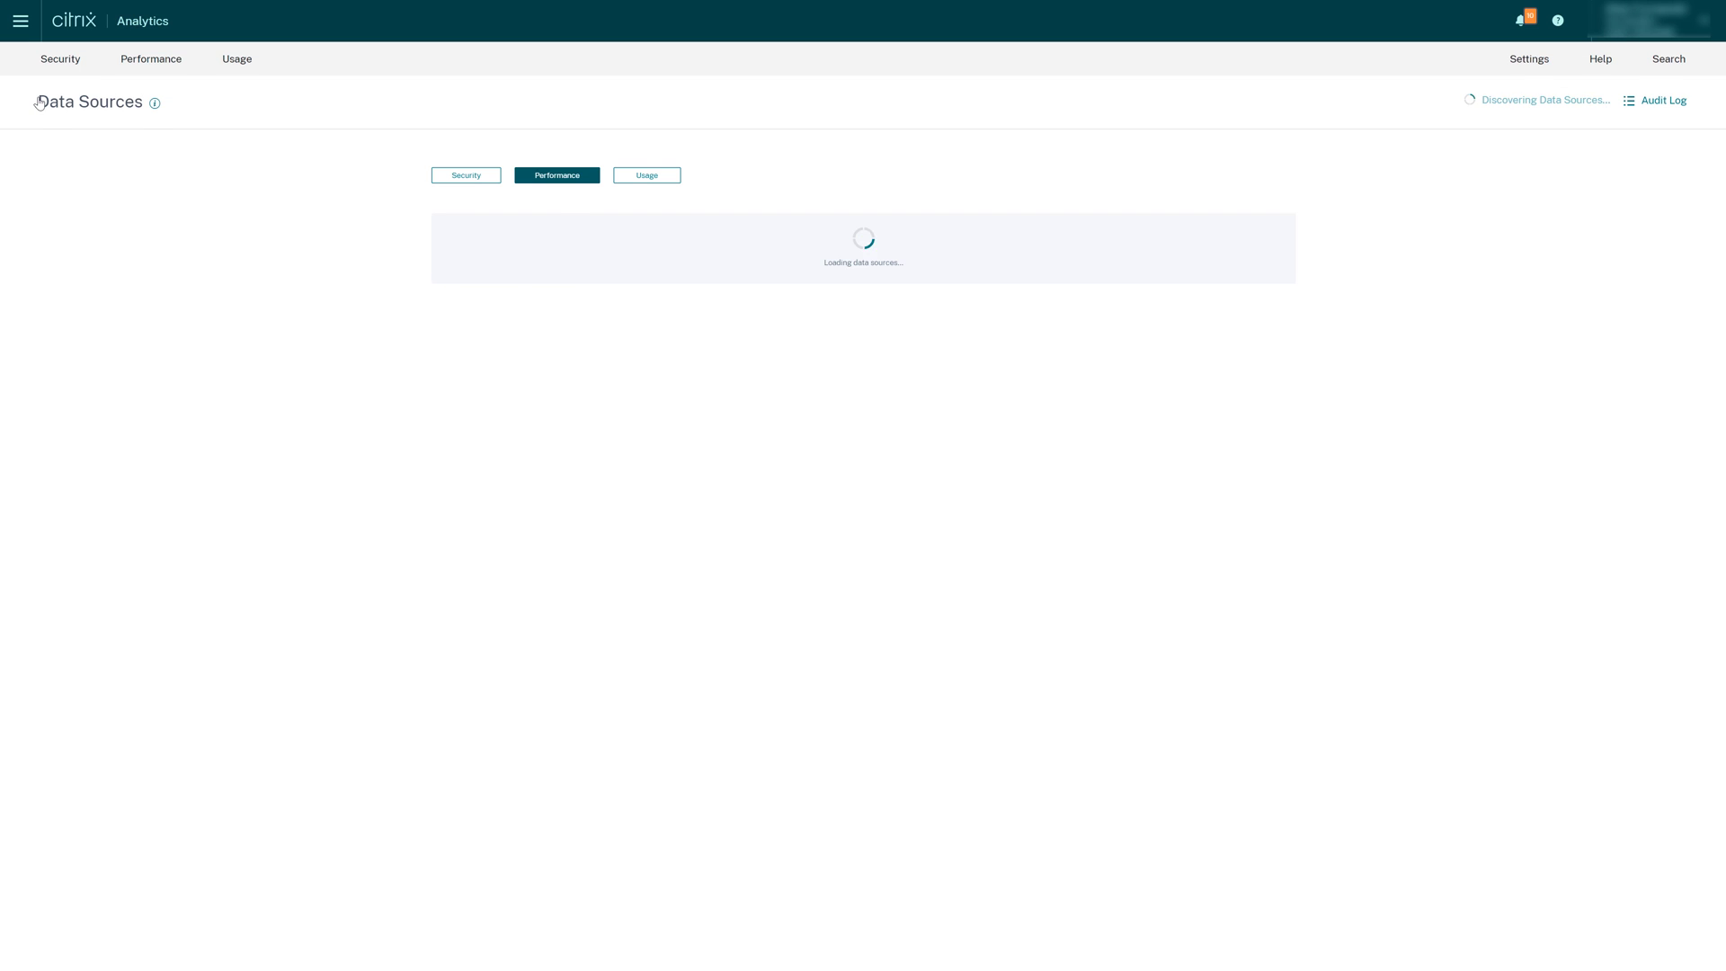
pyautogui.moveTo(792, 262)
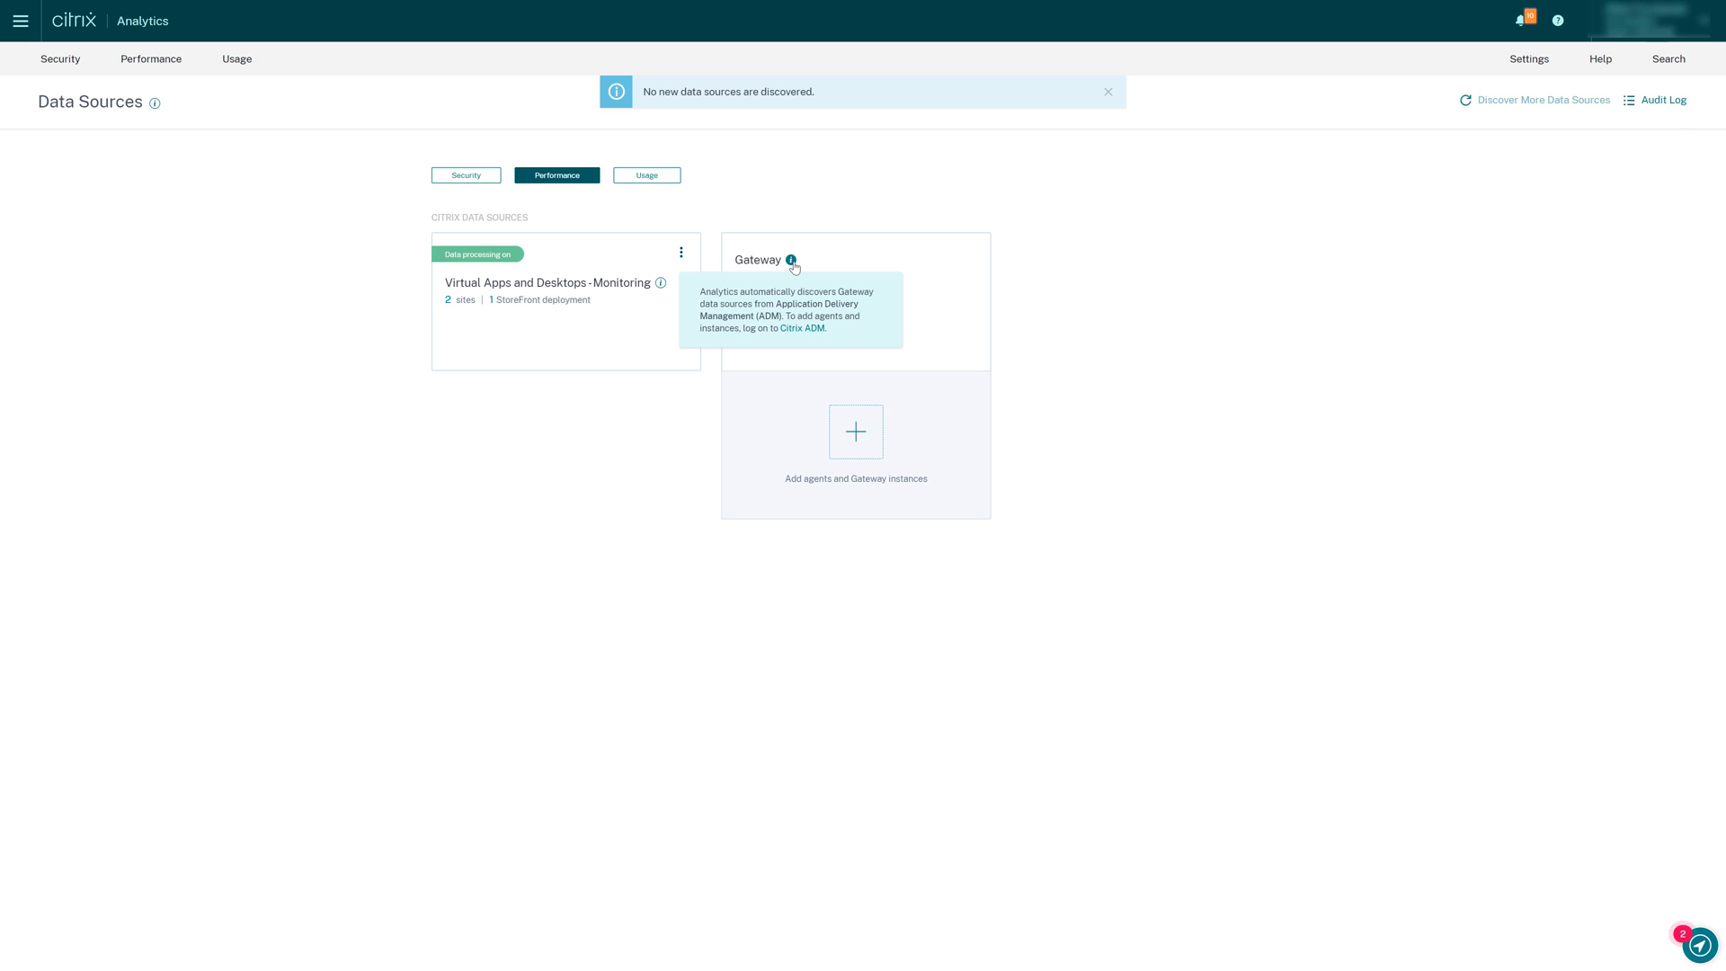
pyautogui.click(863, 434)
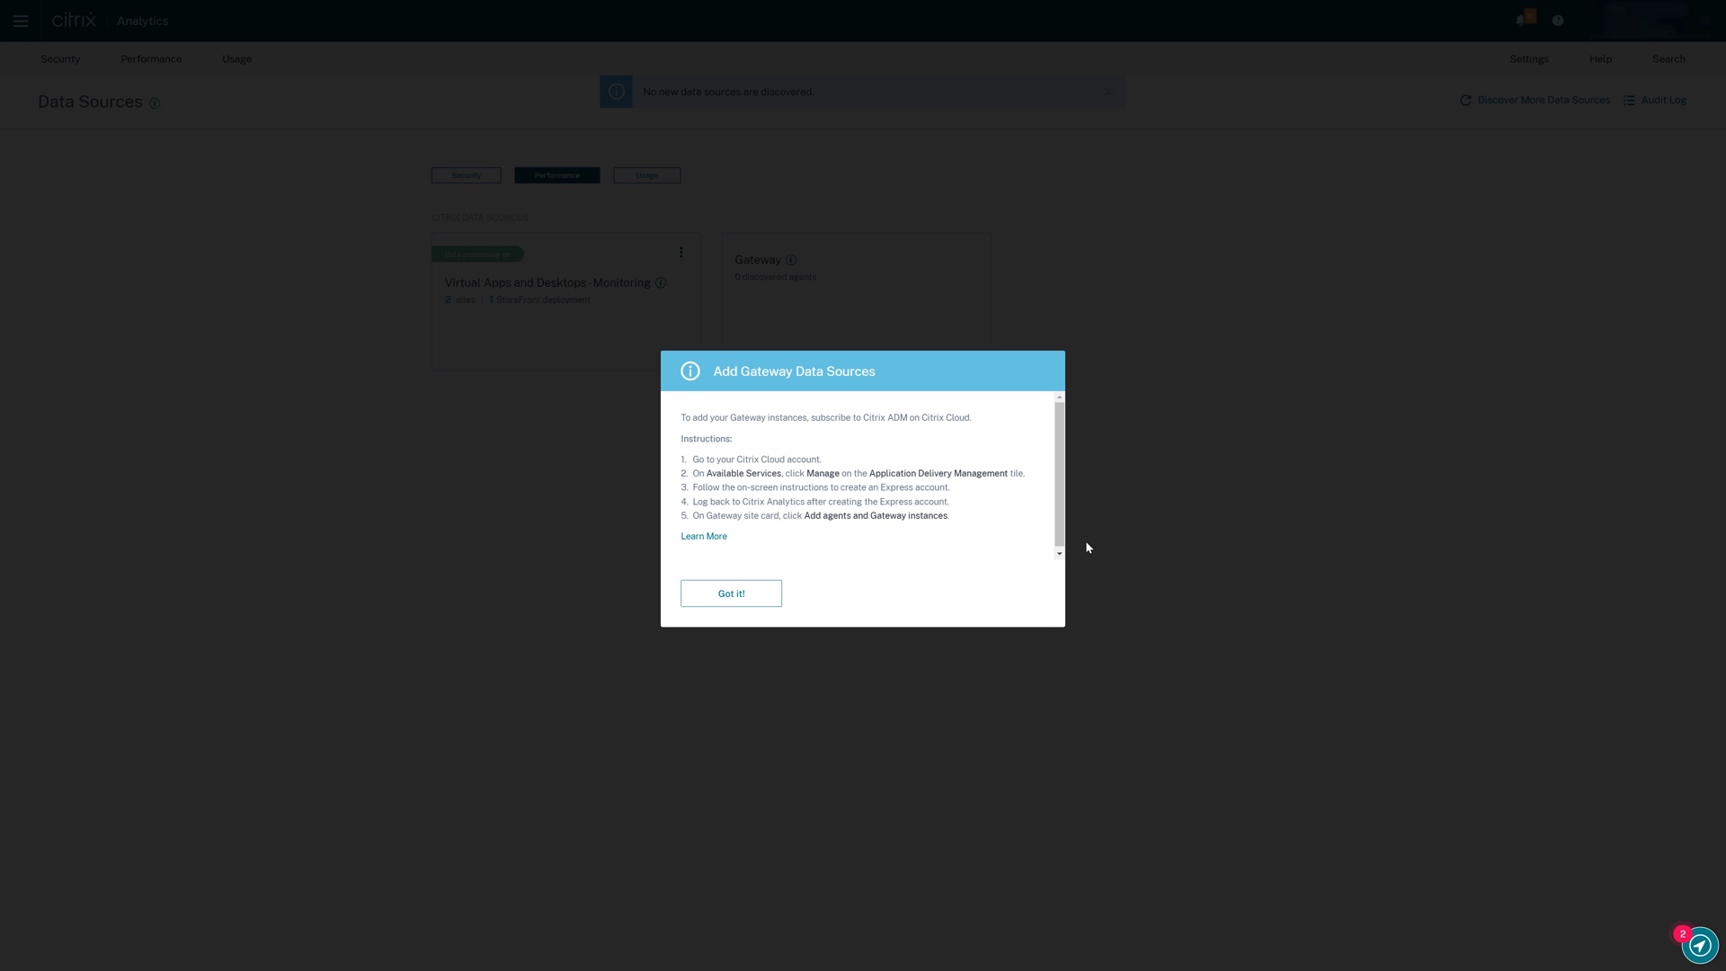